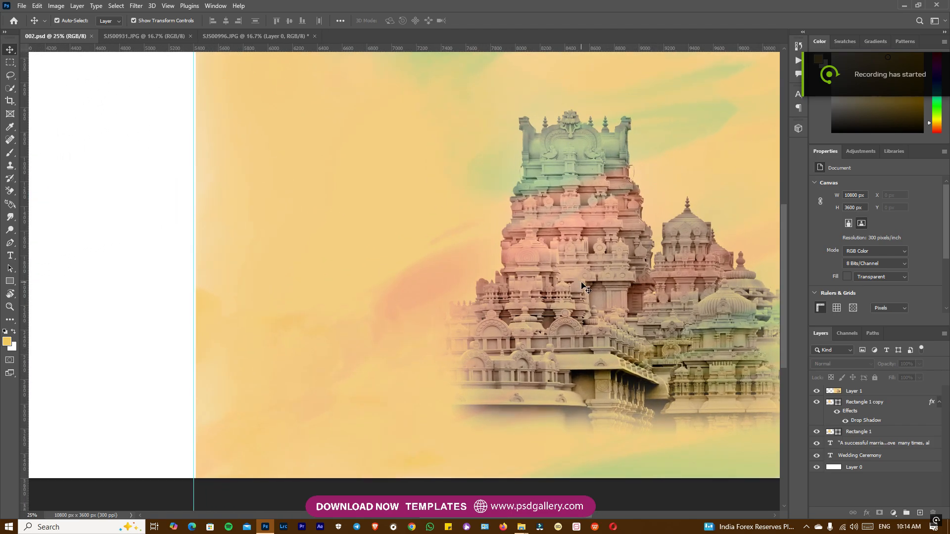
Step: Select the bride's figure in SJS00996.JPG with the Quick Selection tool, leaving out the curtain background
{"action": "left_click", "coordinate": [584, 286]}
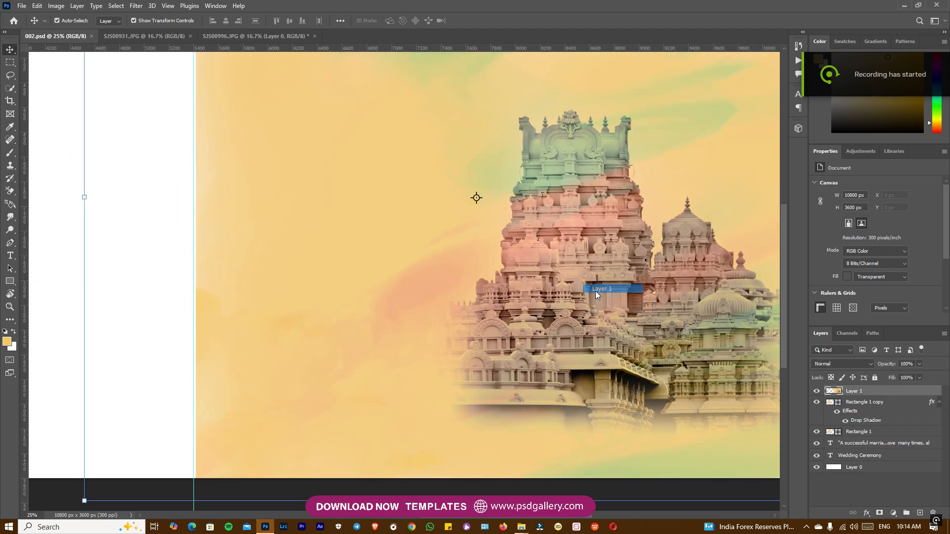
{"action": "scroll", "coordinate": [584, 282], "scroll_direction": "up", "scroll_amount": 2}
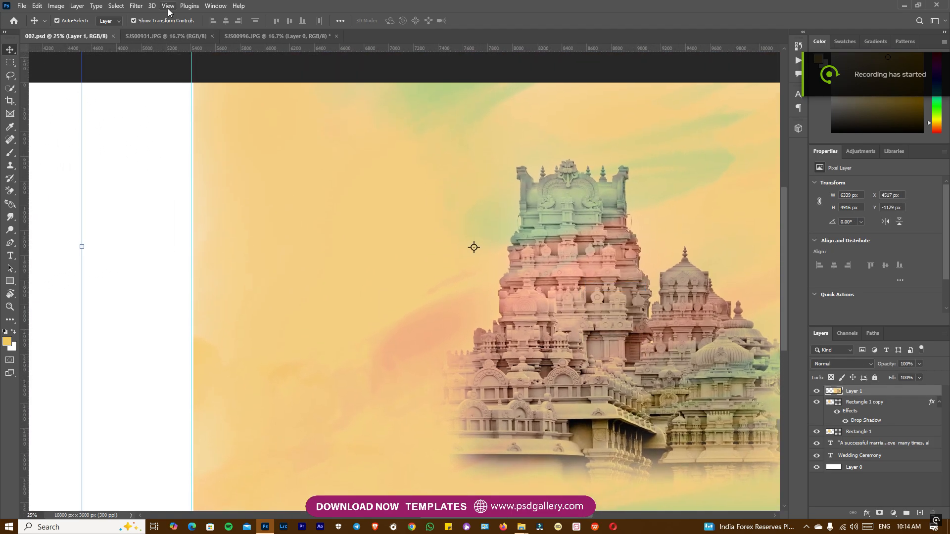
{"action": "left_click", "coordinate": [165, 35]}
{"action": "left_click", "coordinate": [287, 39]}
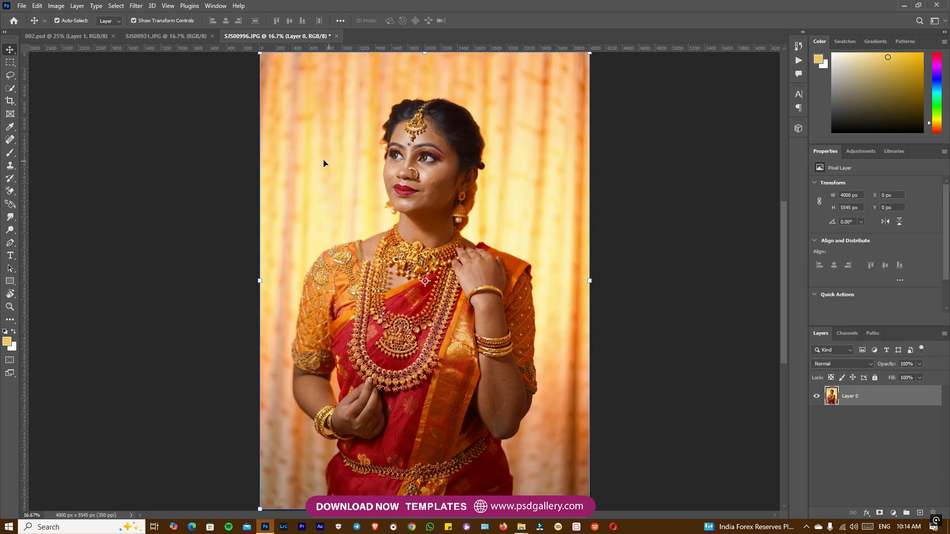
{"action": "left_click", "coordinate": [10, 89]}
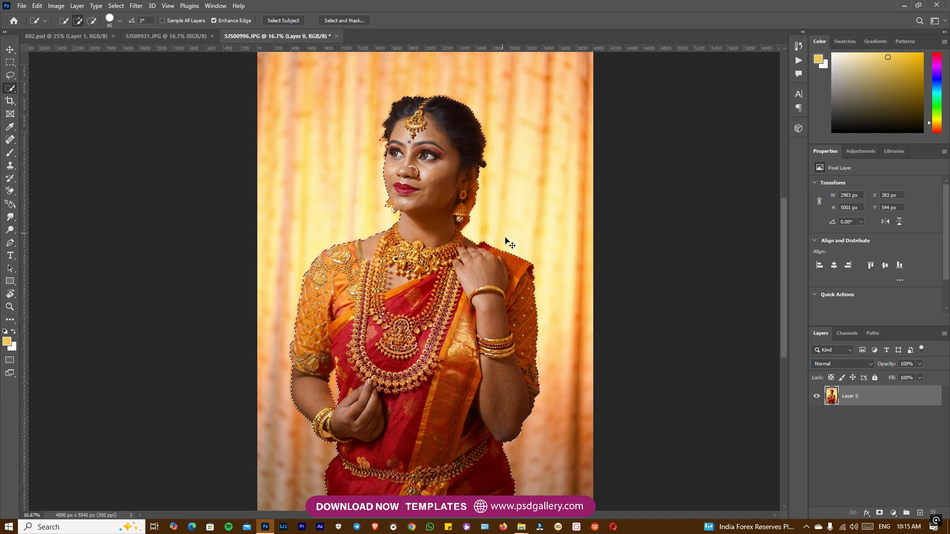
{"action": "key", "text": "ctrl+plus"}
{"action": "left_click_drag", "start_coordinate": [515, 201], "coordinate": [509, 243]}
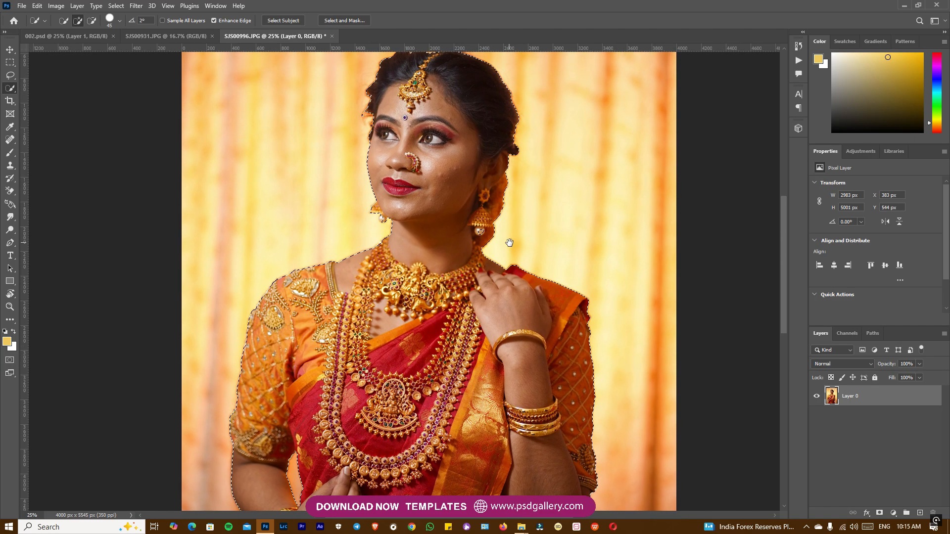
Step: Copy the selected bride onto a new layer and move the cutout into 002.psd over the temple background
{"action": "key", "text": "ctrl+j"}
{"action": "key", "text": "v"}
{"action": "left_click_drag", "start_coordinate": [444, 142], "coordinate": [147, 32]}
{"action": "left_click_drag", "start_coordinate": [76, 39], "coordinate": [538, 236]}
Step: Scale the bride cutout down to 65% and place it in front of the temple
{"action": "key", "text": "ctrl+minus"}
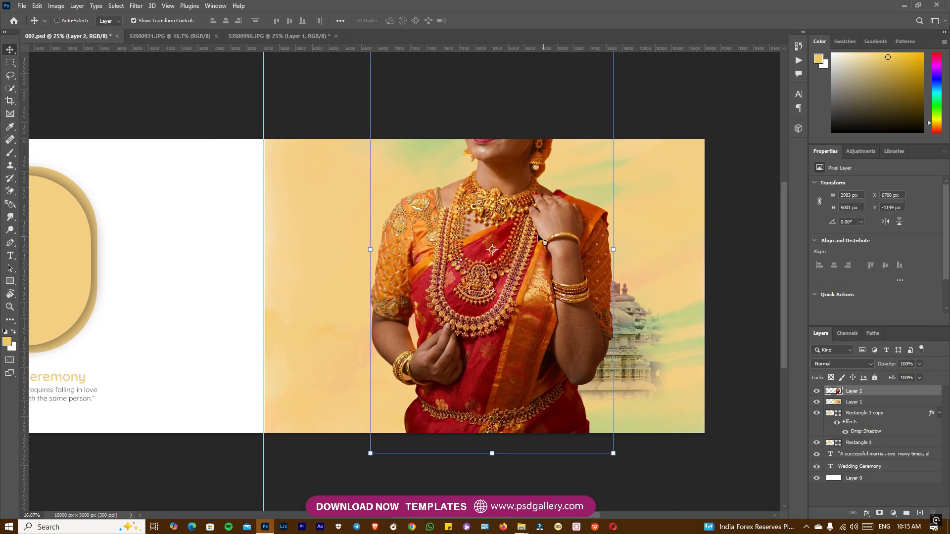
{"action": "left_click_drag", "start_coordinate": [565, 104], "coordinate": [498, 211]}
{"action": "left_click_drag", "start_coordinate": [443, 256], "coordinate": [523, 242]}
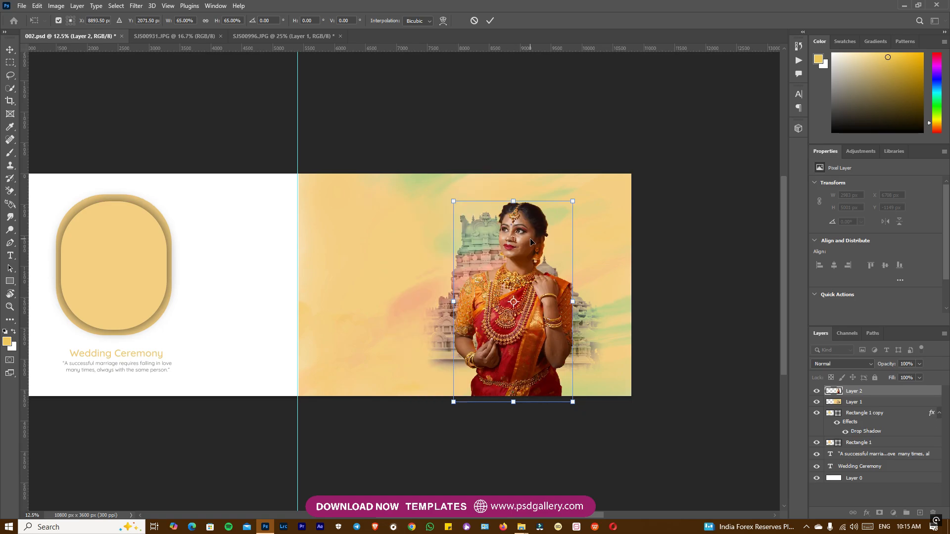
{"action": "key", "text": "Return"}
Step: Shrink the bride cutout slightly to about 1864 x 3126 px and nudge it into place before the temple
{"action": "key", "text": "ctrl+plus"}
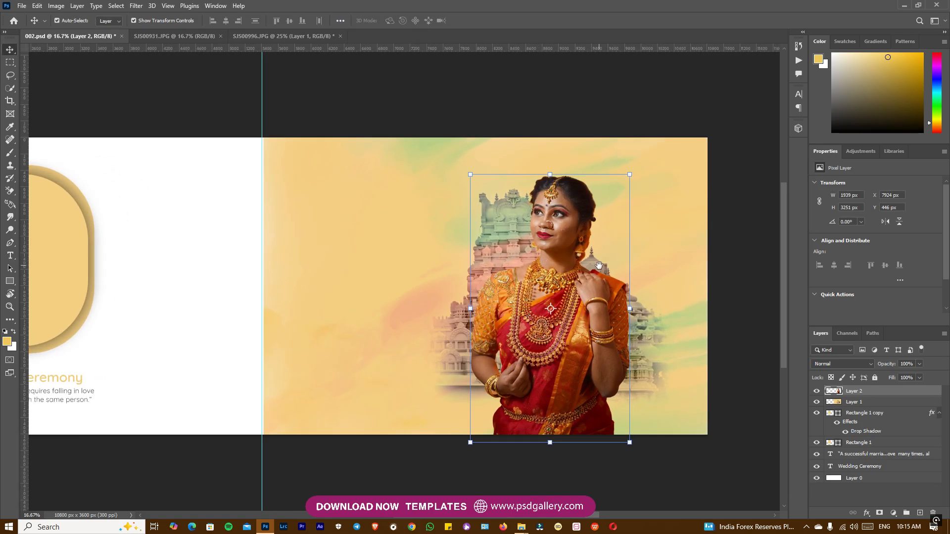
{"action": "left_click_drag", "start_coordinate": [598, 266], "coordinate": [553, 266]}
{"action": "left_click_drag", "start_coordinate": [586, 175], "coordinate": [579, 186]}
{"action": "left_click_drag", "start_coordinate": [537, 236], "coordinate": [545, 235]}
{"action": "key", "text": "Return"}
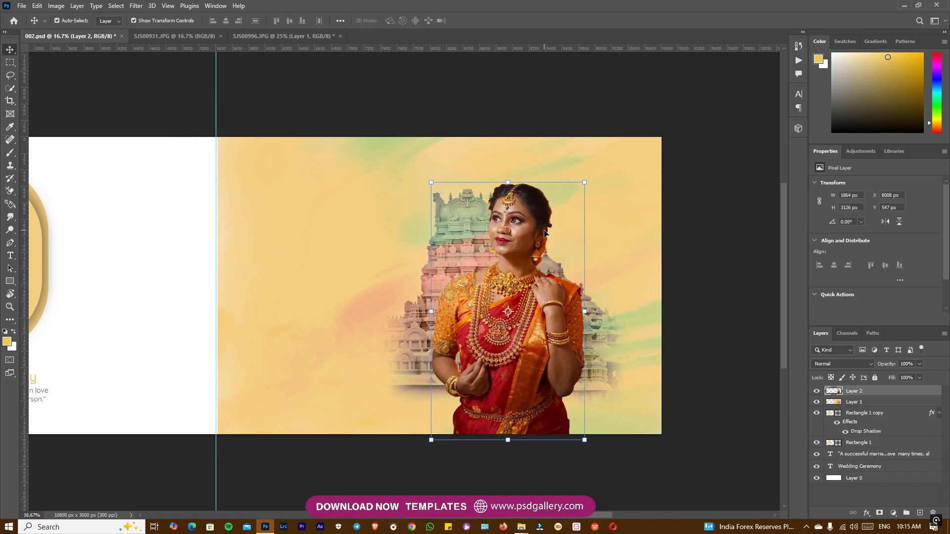
Step: Trace the leftover orange fringe along the hairline beside the bride's forehead with the Pen tool
{"action": "left_click", "coordinate": [384, 142]}
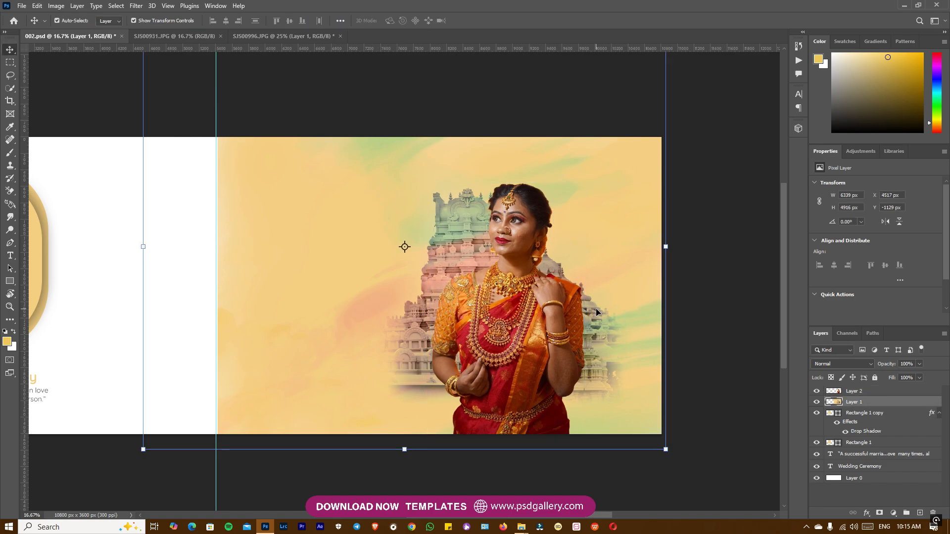
{"action": "key", "text": "ctrl+plus"}
{"action": "key", "text": "ctrl+plus"}
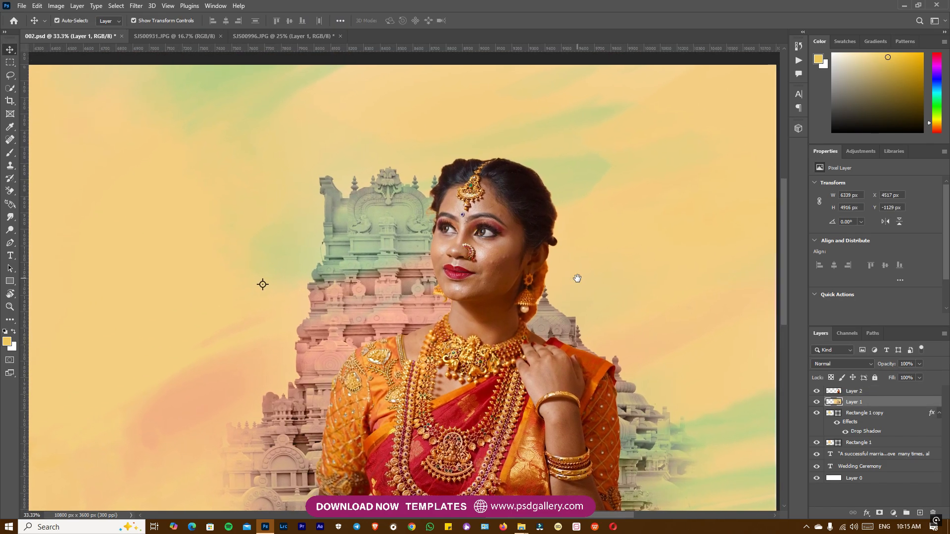
{"action": "key", "text": "ctrl+plus"}
{"action": "key", "text": "ctrl+plus"}
{"action": "right_click", "coordinate": [573, 258]}
{"action": "left_click", "coordinate": [590, 272]}
{"action": "scroll", "coordinate": [608, 297], "scroll_direction": "up", "scroll_amount": 3}
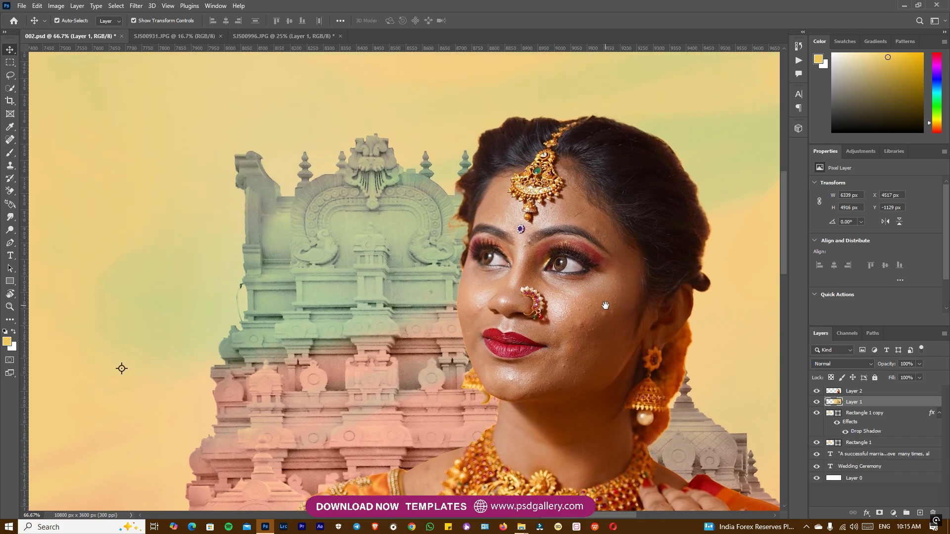
{"action": "key", "text": "ctrl+plus"}
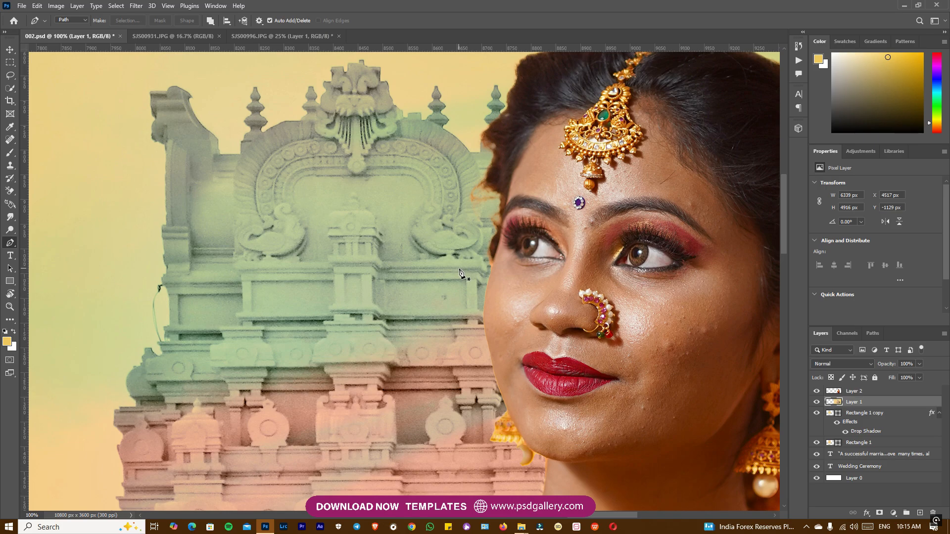
{"action": "key", "text": "p"}
{"action": "left_click", "coordinate": [490, 266]}
{"action": "left_click", "coordinate": [494, 237]}
{"action": "left_click", "coordinate": [493, 159]}
{"action": "left_click", "coordinate": [497, 149]}
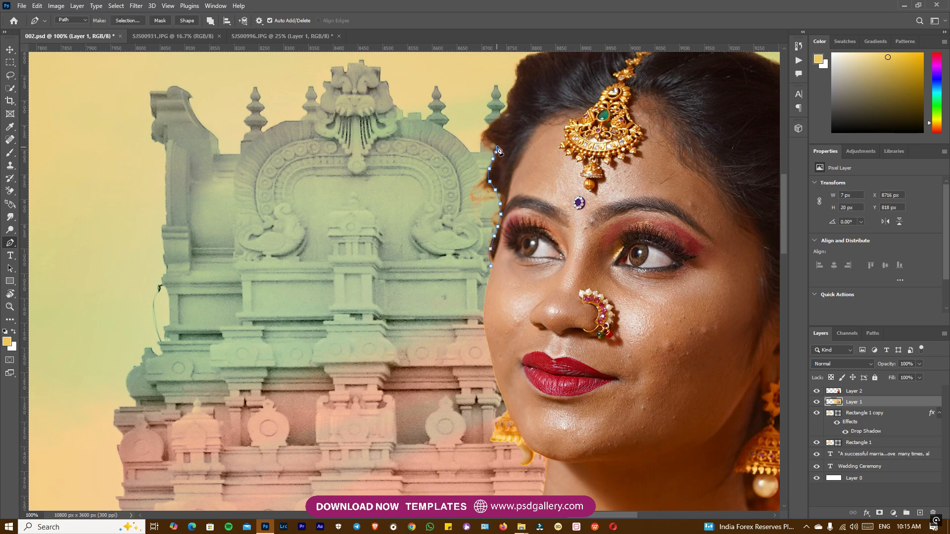
{"action": "left_click_drag", "start_coordinate": [500, 118], "coordinate": [502, 113]}
{"action": "left_click_drag", "start_coordinate": [504, 109], "coordinate": [484, 95]}
{"action": "left_click_drag", "start_coordinate": [466, 101], "coordinate": [457, 109]}
{"action": "left_click_drag", "start_coordinate": [438, 158], "coordinate": [434, 179]}
{"action": "left_click_drag", "start_coordinate": [441, 232], "coordinate": [442, 243]}
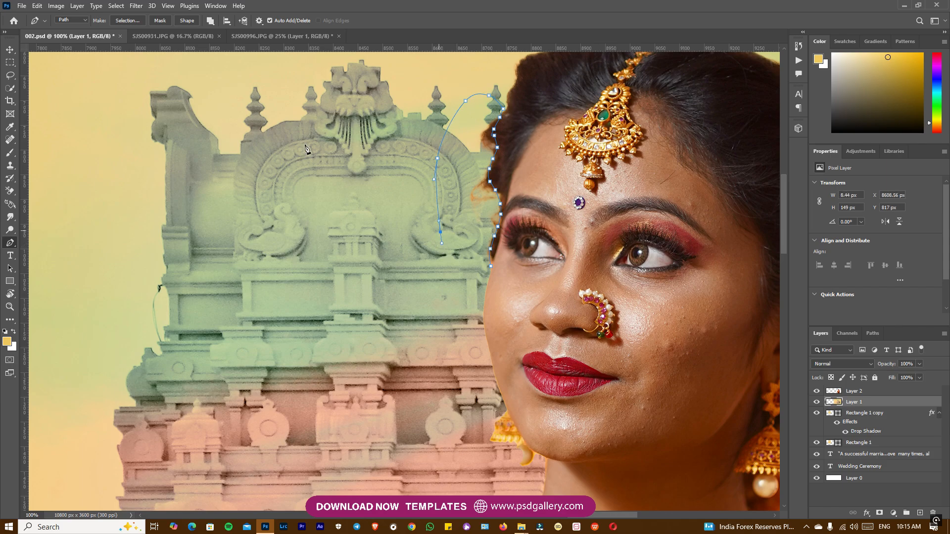
Step: Turn the forehead hairline path into a selection, erase that fringe from Layer 2 and deselect
{"action": "left_click", "coordinate": [139, 21]}
{"action": "key", "text": "Return"}
{"action": "key", "text": "v"}
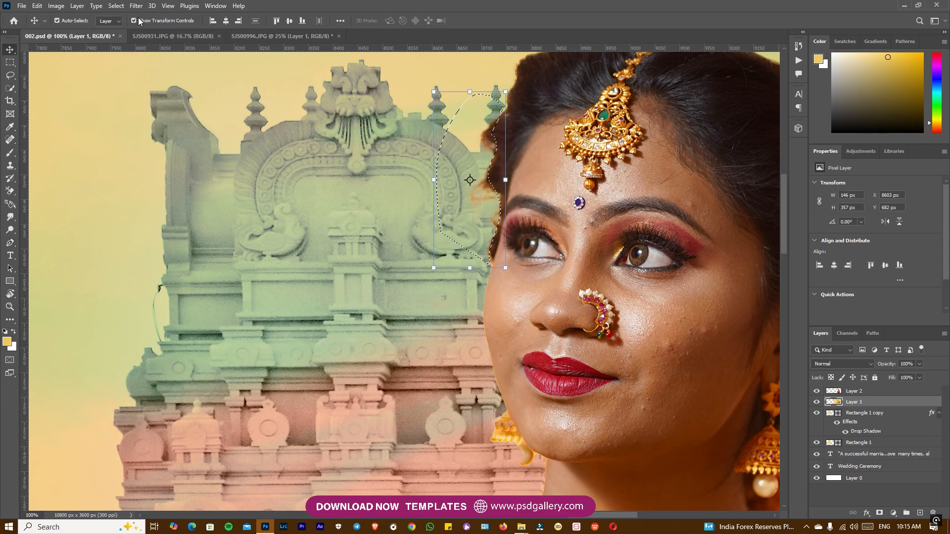
{"action": "key", "text": "Delete"}
{"action": "key", "text": "ctrl+z"}
{"action": "left_click", "coordinate": [871, 391]}
{"action": "key", "text": "ctrl+d"}
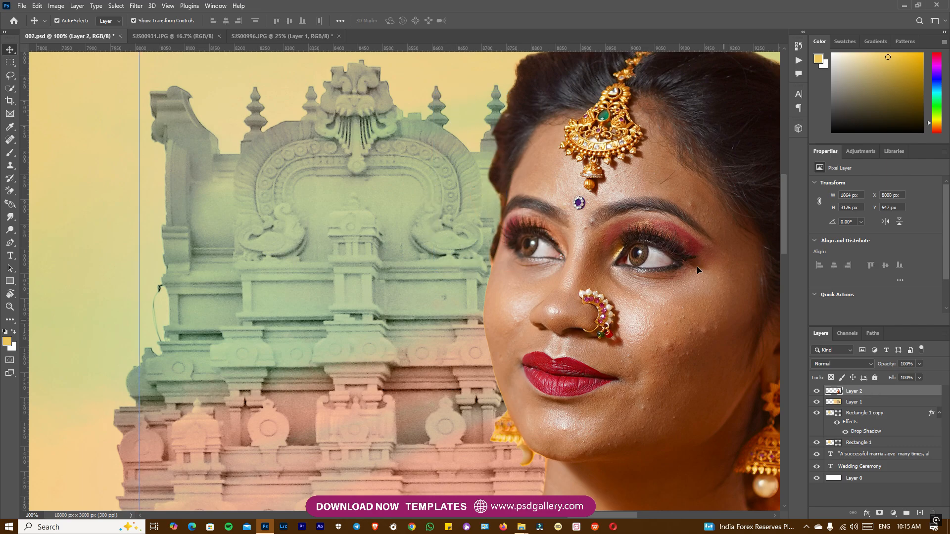
Step: Draw a Pen path around the background remnant between the back of the bride's hair and the small bun
{"action": "scroll", "coordinate": [698, 267], "scroll_direction": "down", "scroll_amount": 3}
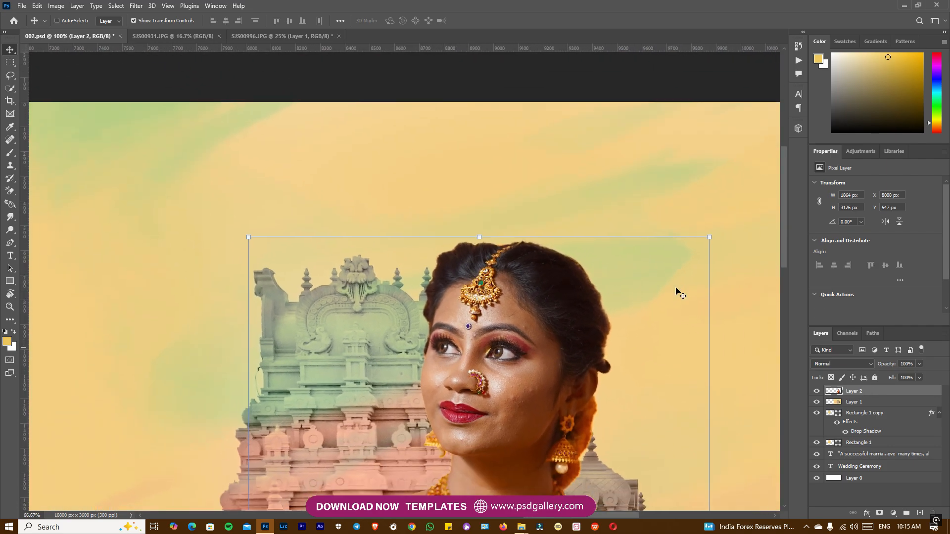
{"action": "left_click", "coordinate": [664, 345]}
{"action": "key", "text": "ctrl+plus"}
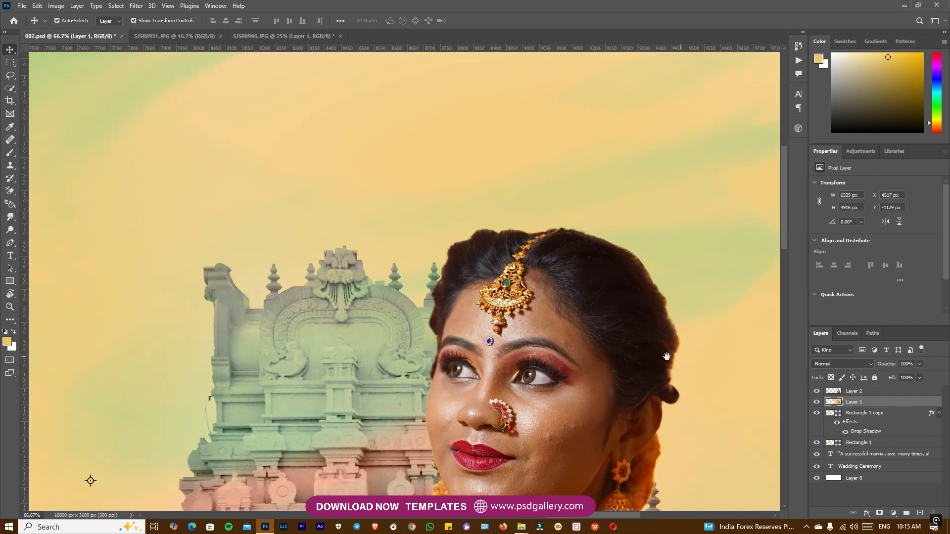
{"action": "left_click_drag", "start_coordinate": [666, 357], "coordinate": [612, 331]}
{"action": "key", "text": "ctrl+plus"}
{"action": "key", "text": "p"}
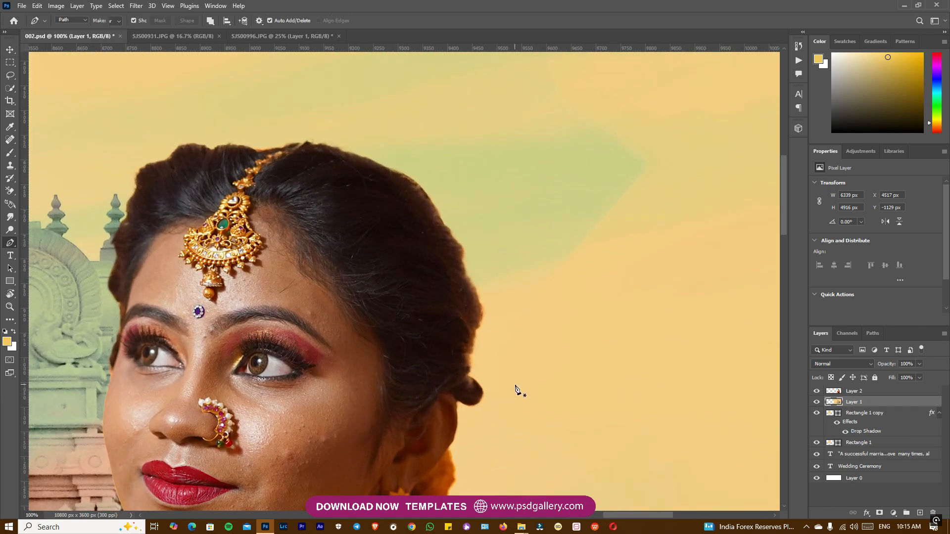
{"action": "left_click", "coordinate": [514, 387]}
{"action": "left_click_drag", "start_coordinate": [473, 413], "coordinate": [459, 410]}
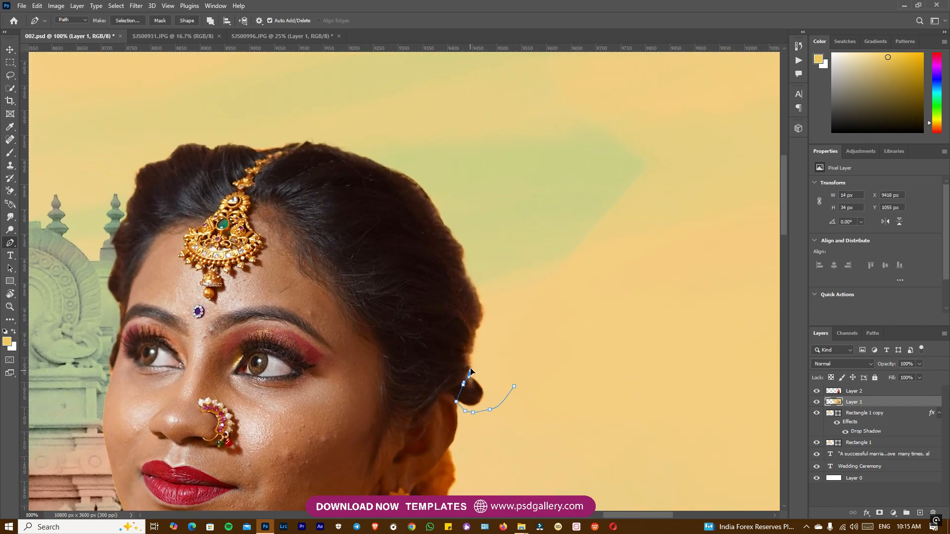
{"action": "left_click", "coordinate": [476, 346]}
{"action": "left_click", "coordinate": [483, 336]}
{"action": "left_click", "coordinate": [502, 336]}
{"action": "left_click_drag", "start_coordinate": [538, 354], "coordinate": [543, 365]}
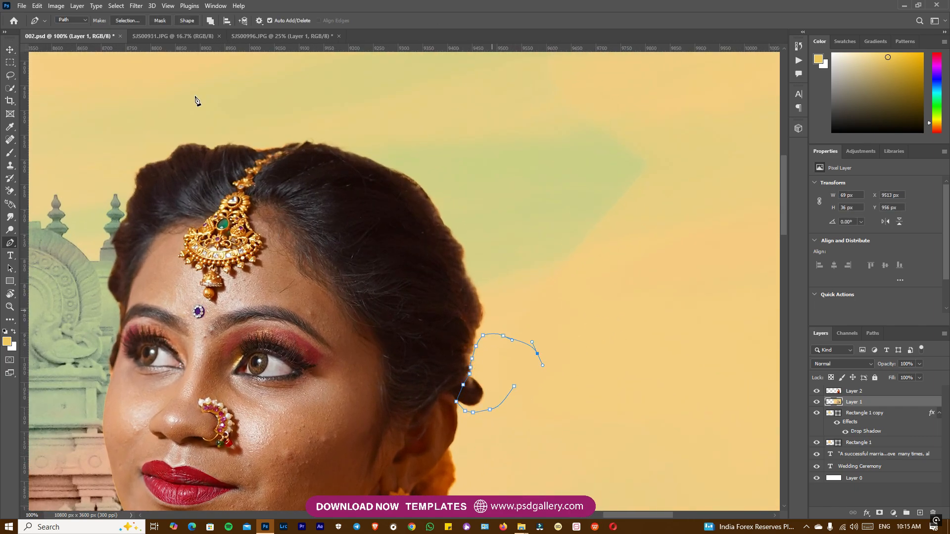
Step: Convert the path near the bun to a selection, delete that area from Layer 2 and deselect
{"action": "left_click", "coordinate": [118, 20]}
{"action": "key", "text": "Return"}
{"action": "key", "text": "Delete"}
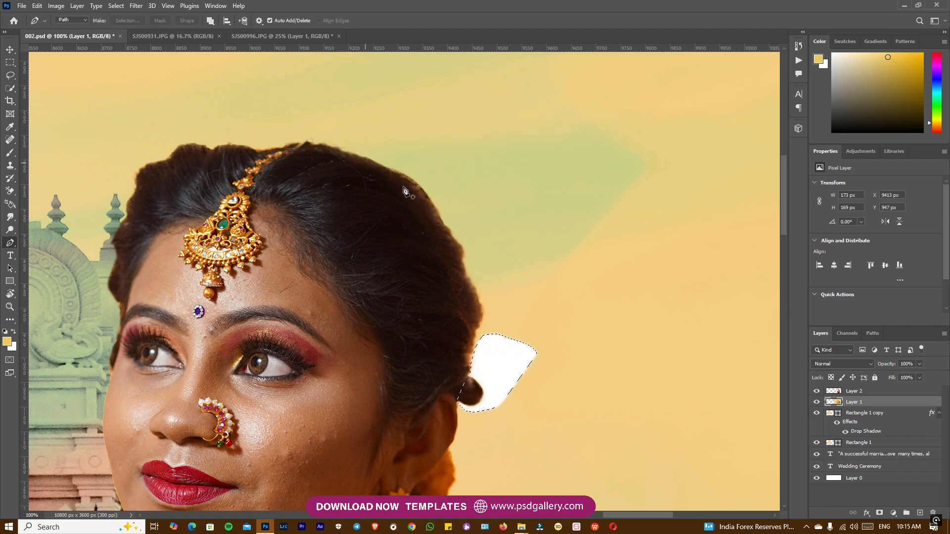
{"action": "key", "text": "ctrl+z"}
{"action": "left_click", "coordinate": [866, 392]}
{"action": "key", "text": "Delete"}
{"action": "key", "text": "ctrl+d"}
Step: Lighten the bride's face, arms and saree on Layer 2 with the Dodge tool on midtones
{"action": "key", "text": "ctrl+minus"}
{"action": "key", "text": "ctrl+minus"}
{"action": "key", "text": "ctrl+minus"}
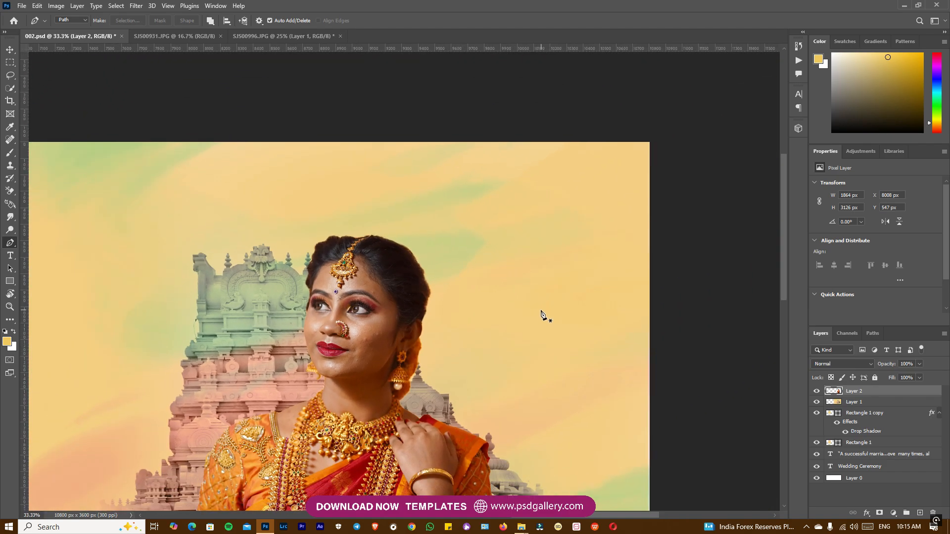
{"action": "key", "text": "o"}
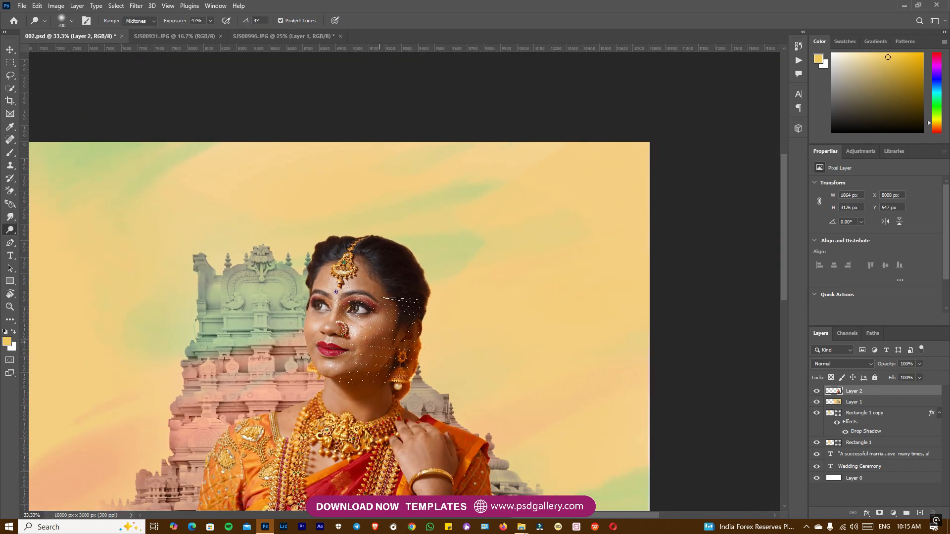
{"action": "left_click", "coordinate": [365, 317]}
{"action": "left_click_drag", "start_coordinate": [328, 483], "coordinate": [355, 304]}
{"action": "mouse_move", "coordinate": [244, 374]}
{"action": "left_mouse_down"}
{"action": "mouse_move", "coordinate": [267, 495]}
{"action": "mouse_move", "coordinate": [297, 452]}
{"action": "mouse_move", "coordinate": [322, 311]}
{"action": "left_mouse_up"}
{"action": "left_click", "coordinate": [317, 312]}
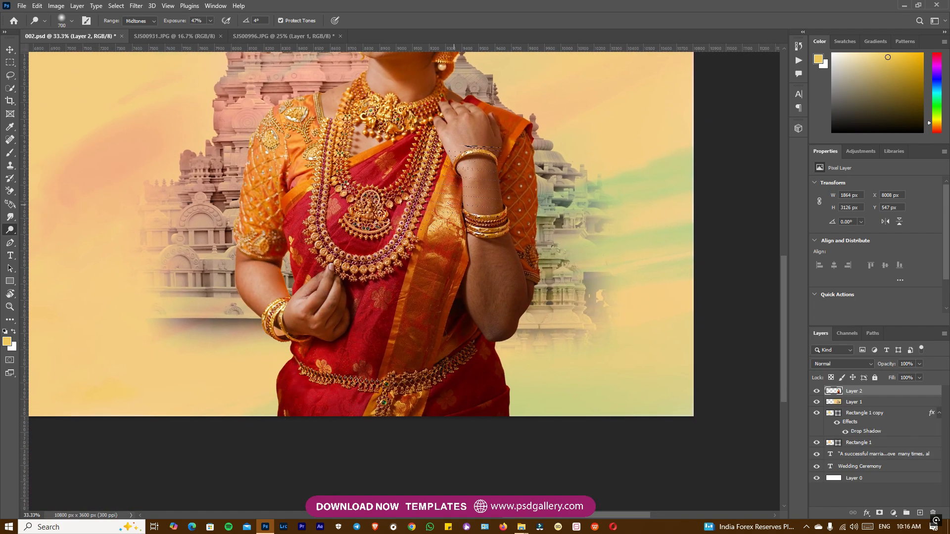
{"action": "scroll", "coordinate": [495, 307], "scroll_direction": "up", "scroll_amount": 5}
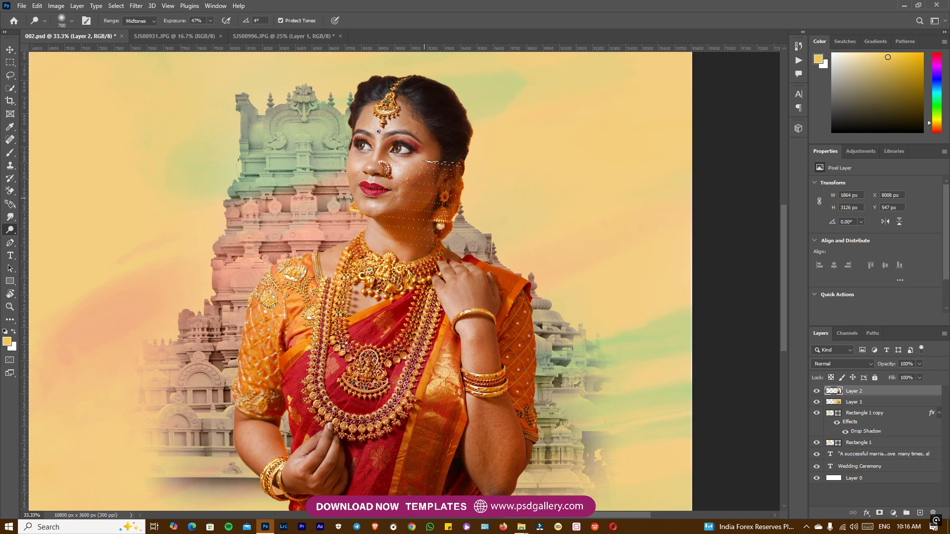
{"action": "scroll", "coordinate": [245, 421], "scroll_direction": "down", "scroll_amount": 3}
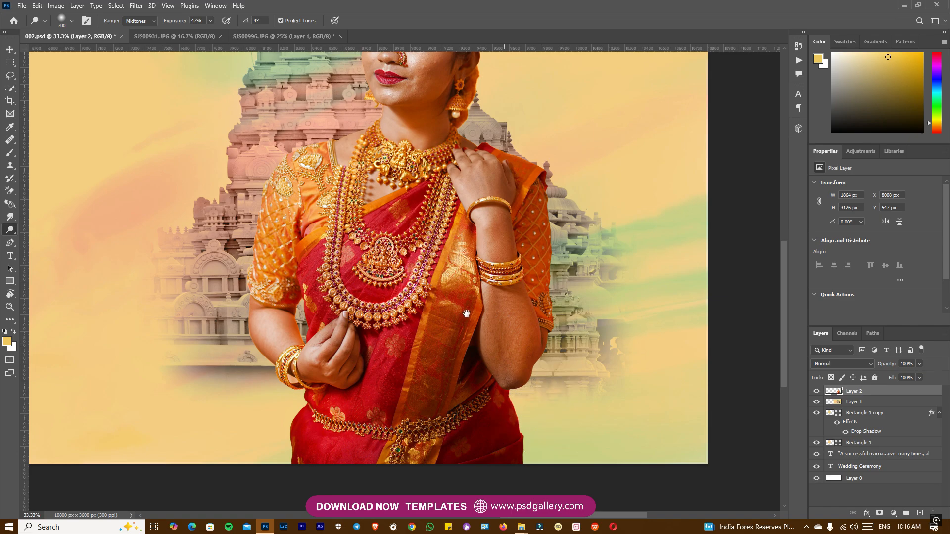
{"action": "left_click_drag", "start_coordinate": [467, 313], "coordinate": [492, 493]}
Step: Remove the skin blemishes on the bride's face and forehead with the content-aware Spot Healing Brush
{"action": "key", "text": "ctrl+plus"}
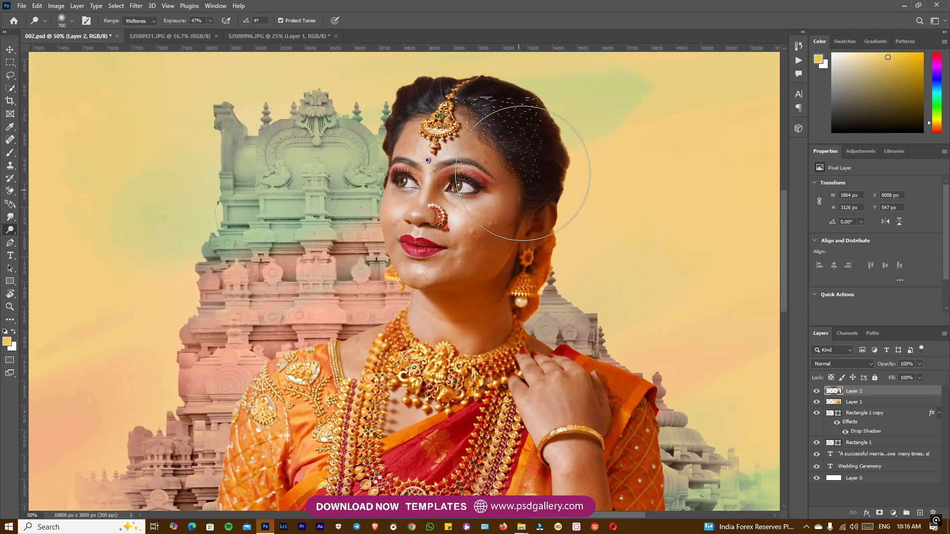
{"action": "key", "text": "j"}
{"action": "key", "text": "ctrl+plus"}
{"action": "left_click_drag", "start_coordinate": [560, 152], "coordinate": [485, 250]}
{"action": "key", "text": "ctrl+plus"}
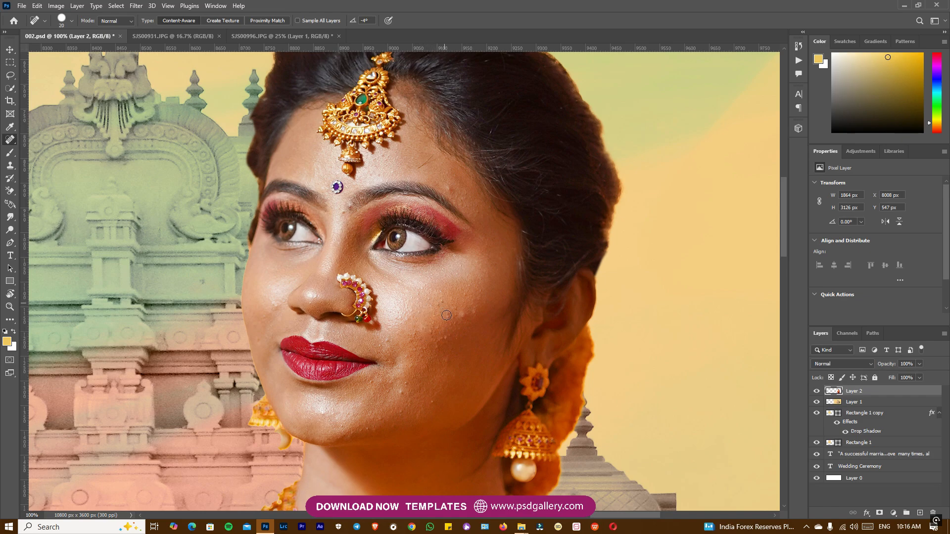
{"action": "left_click_drag", "start_coordinate": [435, 159], "coordinate": [417, 165]}
Step: Run the Skin Retouching action on Layer 2, accepting a 17-pixel High Pass radius and a 2-pixel Gaussian Blur radius
{"action": "key", "text": "ctrl+minus"}
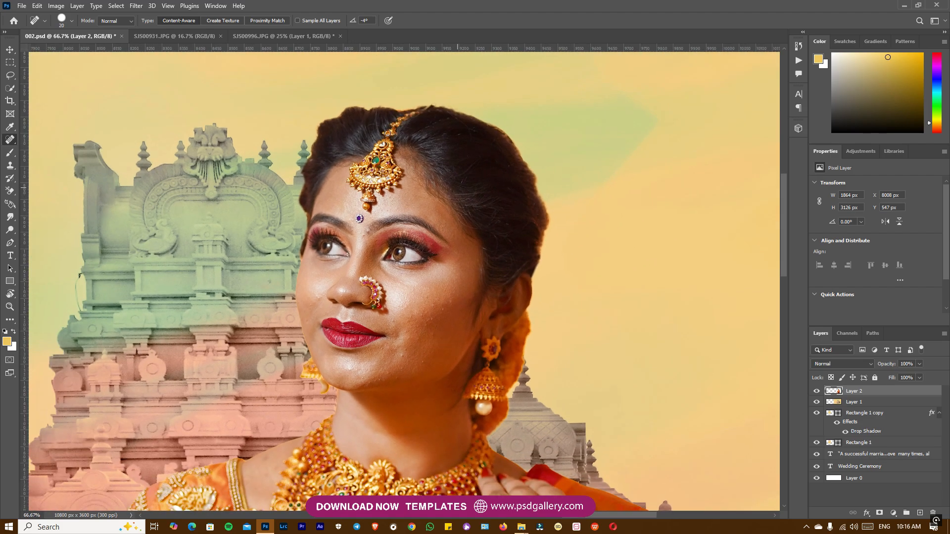
{"action": "left_click", "coordinate": [213, 6]}
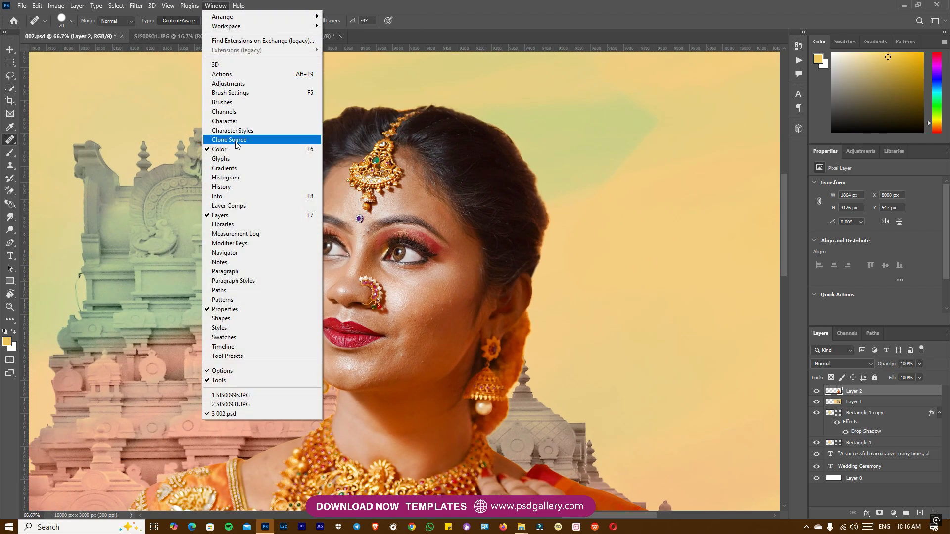
{"action": "left_click", "coordinate": [247, 74]}
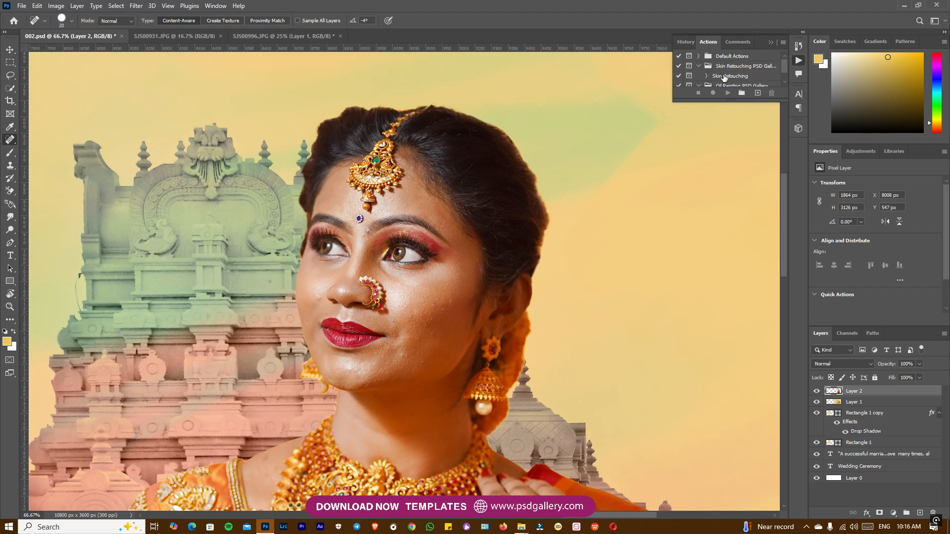
{"action": "left_click", "coordinate": [726, 79]}
{"action": "left_click", "coordinate": [726, 93]}
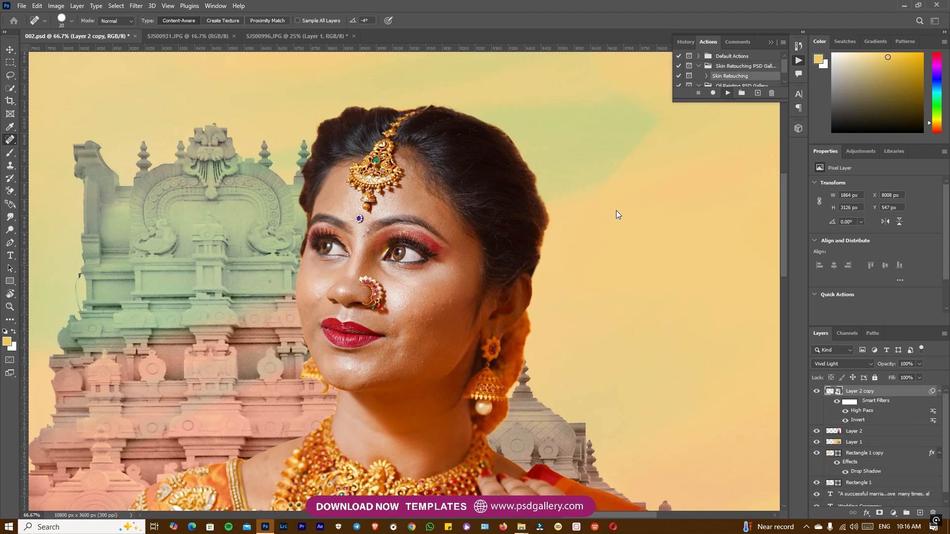
{"action": "left_click_drag", "start_coordinate": [478, 107], "coordinate": [641, 128]}
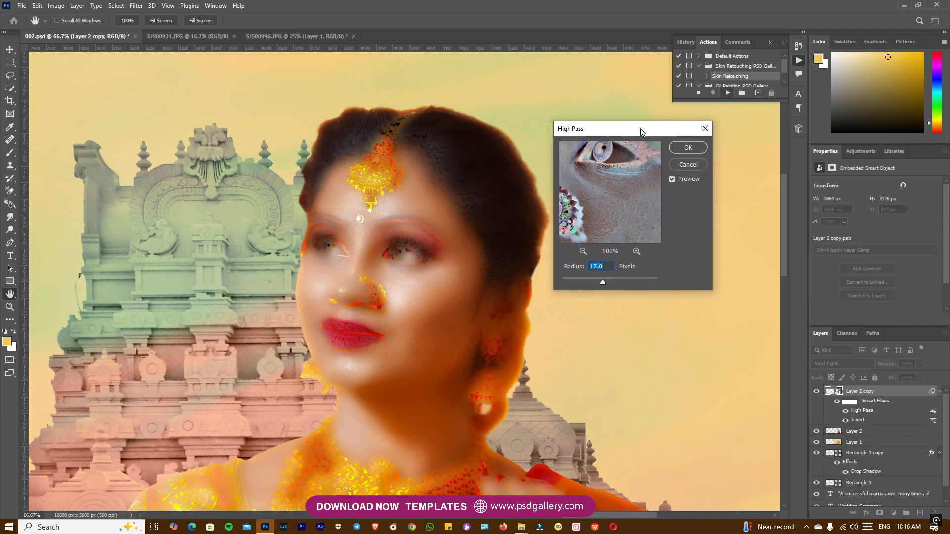
{"action": "left_click", "coordinate": [689, 148]}
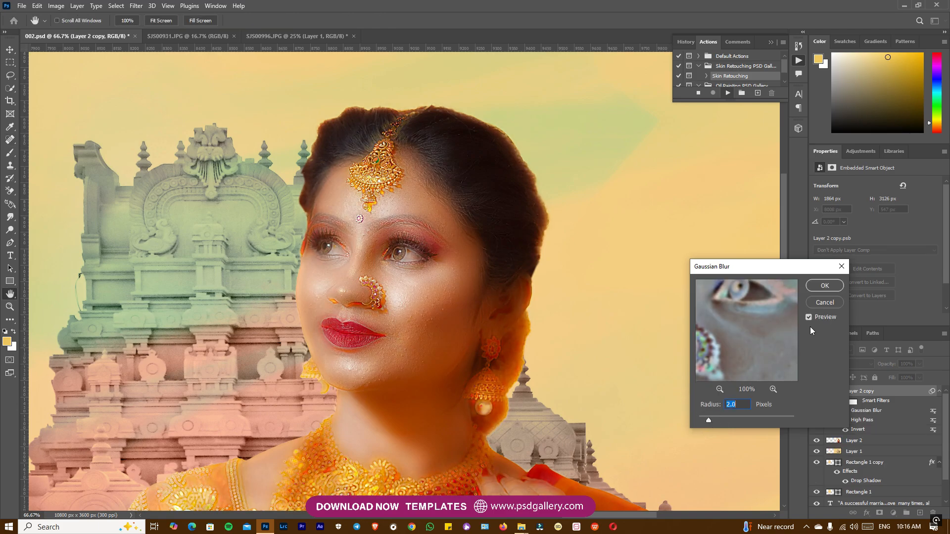
{"action": "left_click", "coordinate": [824, 287]}
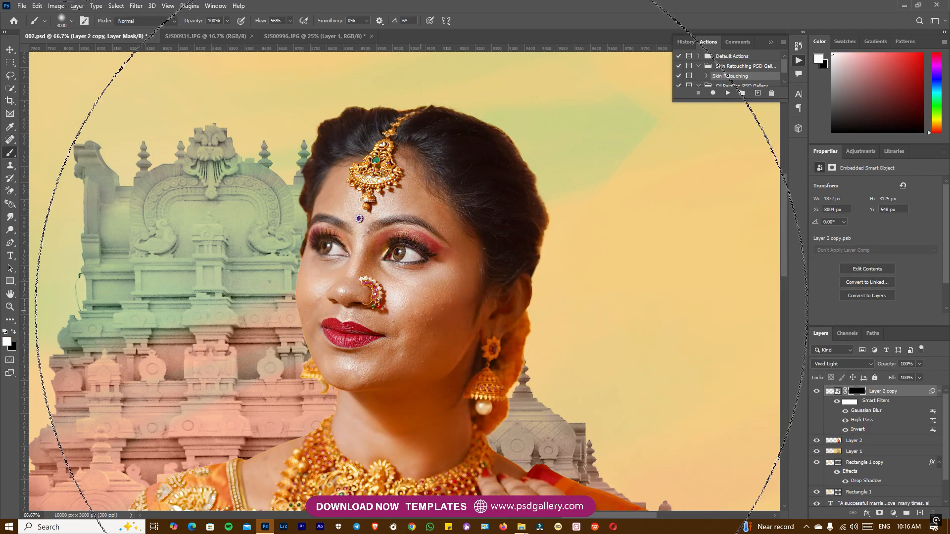
Step: Shrink the soft white brush below 100 px and paint the smoothing onto the bride's cheek in the Layer 2 copy mask
{"action": "key", "text": "bracketleft"}
{"action": "key", "text": "bracketleft"}
{"action": "key", "text": "bracketleft"}
{"action": "key", "text": "bracketleft"}
{"action": "key", "text": "bracketleft"}
{"action": "key", "text": "bracketleft"}
{"action": "key", "text": "bracketleft"}
{"action": "key", "text": "bracketleft"}
{"action": "key", "text": "bracketleft"}
{"action": "key", "text": "bracketleft"}
{"action": "key", "text": "bracketleft"}
{"action": "key", "text": "bracketleft"}
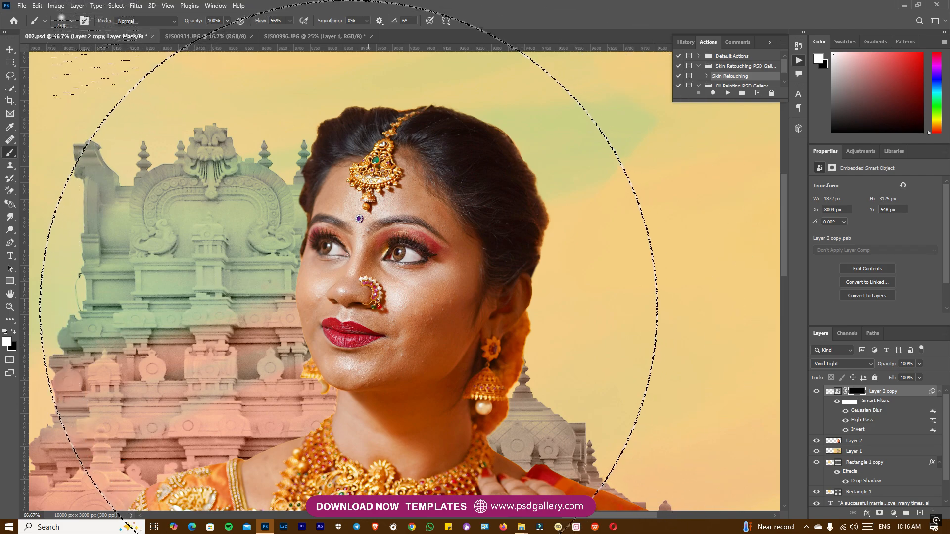
{"action": "key", "text": "bracketleft"}
{"action": "key", "text": "bracketleft"}
{"action": "key", "text": "bracketleft"}
{"action": "key", "text": "bracketleft"}
{"action": "key", "text": "bracketleft"}
{"action": "key", "text": "bracketleft"}
{"action": "key", "text": "bracketleft"}
{"action": "key", "text": "bracketleft"}
{"action": "key", "text": "bracketleft"}
{"action": "key", "text": "bracketleft"}
{"action": "key", "text": "bracketleft"}
{"action": "key", "text": "bracketleft"}
{"action": "key", "text": "bracketleft"}
{"action": "key", "text": "bracketleft"}
{"action": "key", "text": "bracketleft"}
{"action": "key", "text": "bracketleft"}
{"action": "key", "text": "bracketleft"}
{"action": "key", "text": "bracketleft"}
{"action": "key", "text": "bracketleft"}
{"action": "key", "text": "bracketleft"}
{"action": "key", "text": "ctrl+plus"}
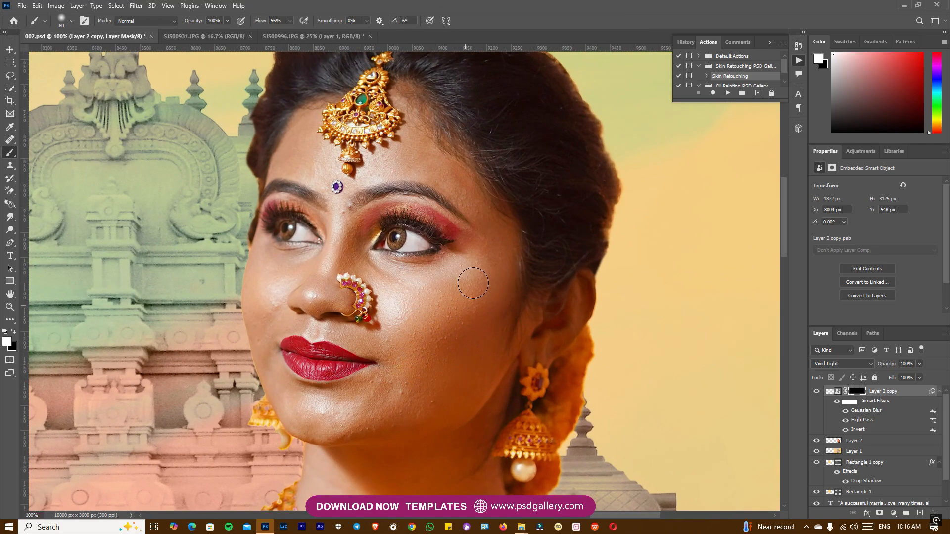
{"action": "key", "text": "bracketleft"}
{"action": "key", "text": "bracketleft"}
{"action": "key", "text": "bracketleft"}
{"action": "key", "text": "bracketleft"}
{"action": "key", "text": "ctrl+plus"}
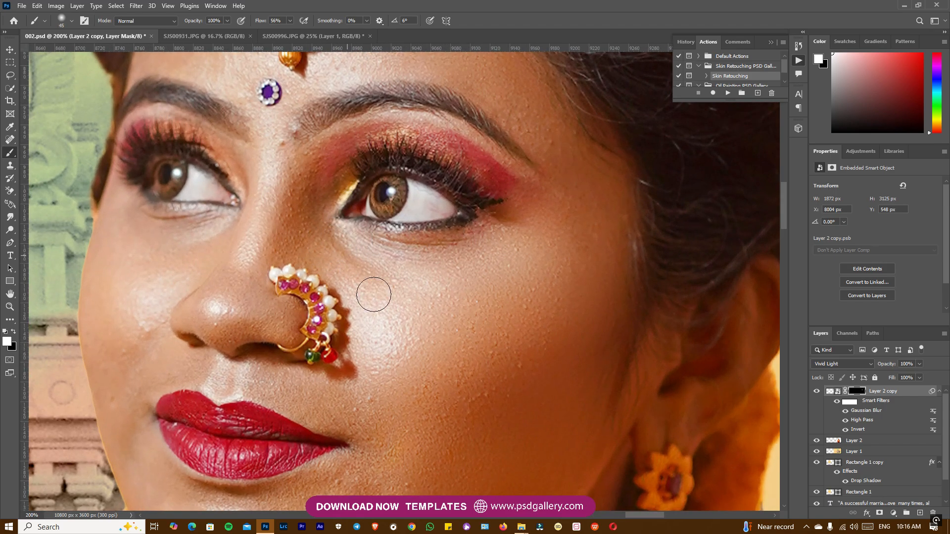
{"action": "key", "text": "ctrl+minus"}
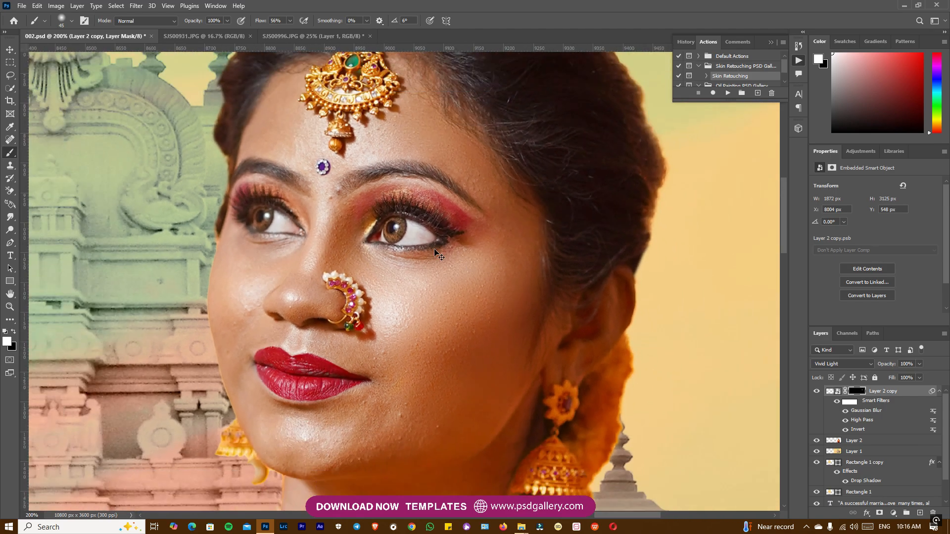
{"action": "key", "text": "ctrl+minus"}
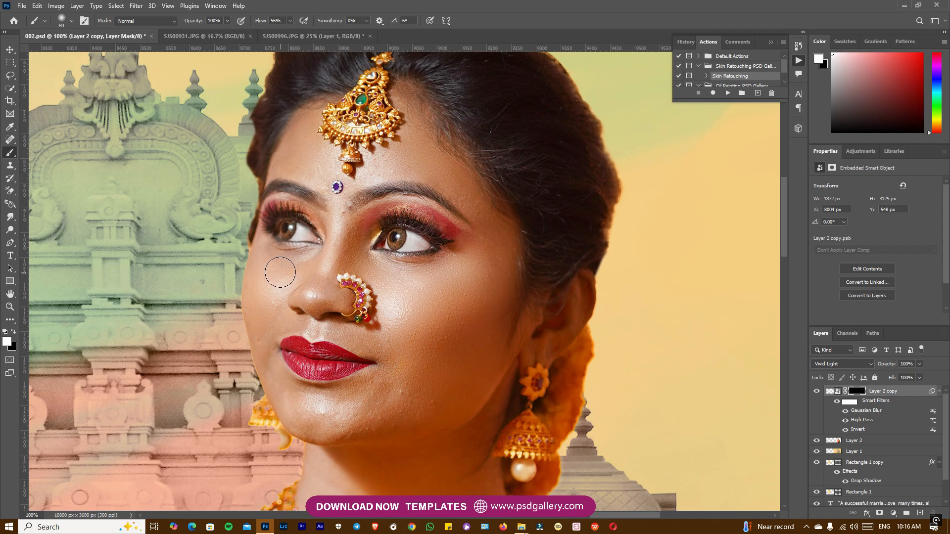
Step: Paint the remaining facial skin, including the forehead, nose and chin, into the mask with a brush of about 60 to 80 px
{"action": "key", "text": "bracketright"}
{"action": "key", "text": "bracketright"}
{"action": "key", "text": "bracketleft"}
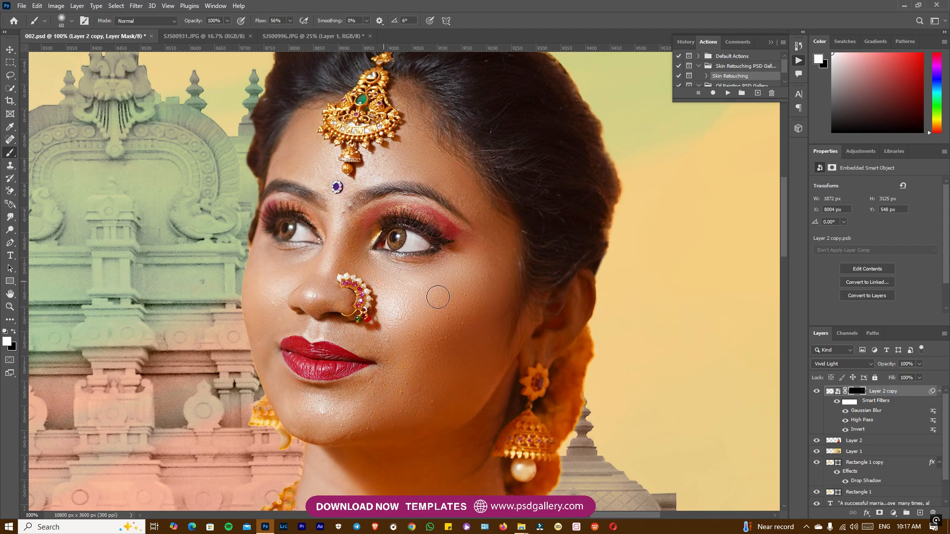
{"action": "key", "text": "bracketleft"}
{"action": "key", "text": "bracketleft"}
{"action": "key", "text": "bracketright"}
{"action": "key", "text": "bracketright"}
{"action": "key", "text": "ctrl+minus"}
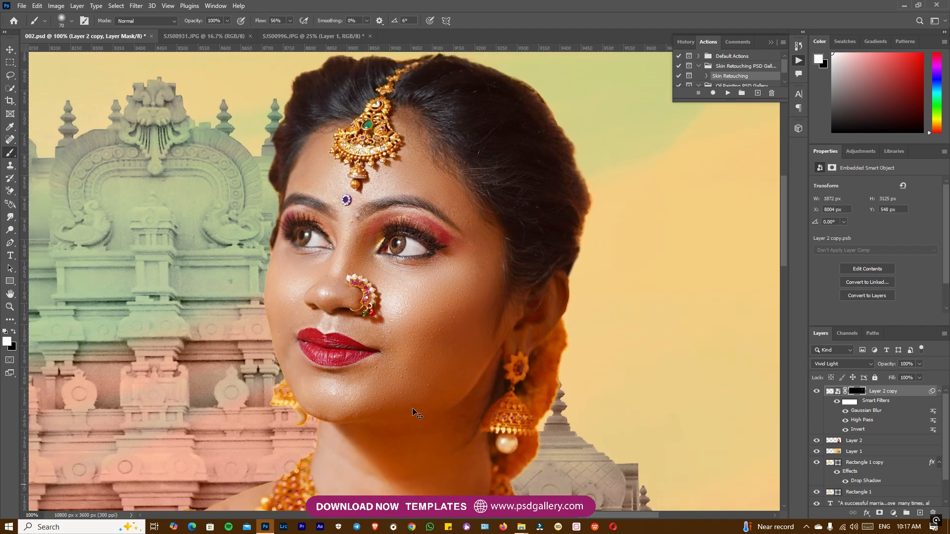
Step: Enlarge the brush to 125 px and paint the smoothing onto the bride's neck, hands and arms in the Layer 2 copy mask
{"action": "key", "text": "bracketright"}
{"action": "key", "text": "bracketright"}
{"action": "key", "text": "bracketright"}
{"action": "key", "text": "bracketright"}
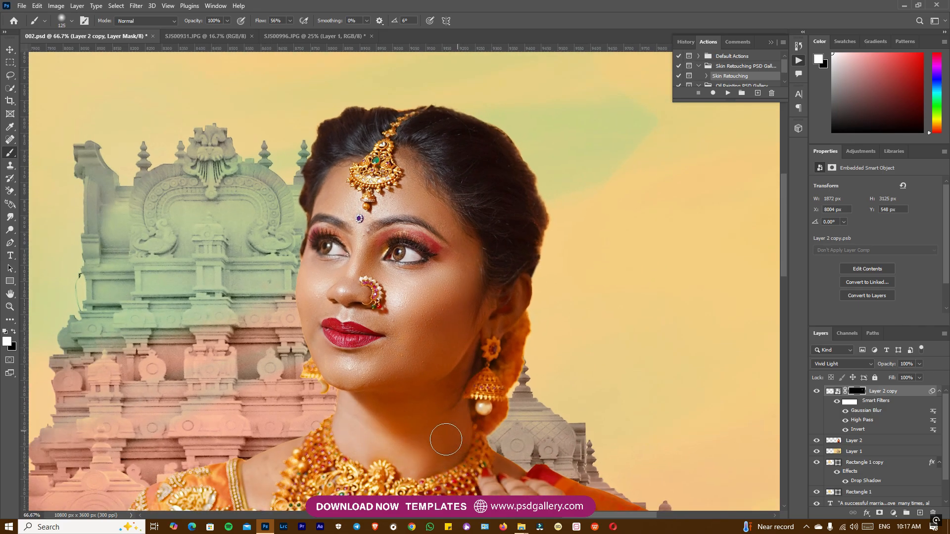
{"action": "scroll", "coordinate": [386, 401], "scroll_direction": "down", "scroll_amount": 3}
{"action": "scroll", "coordinate": [573, 345], "scroll_direction": "down", "scroll_amount": 8}
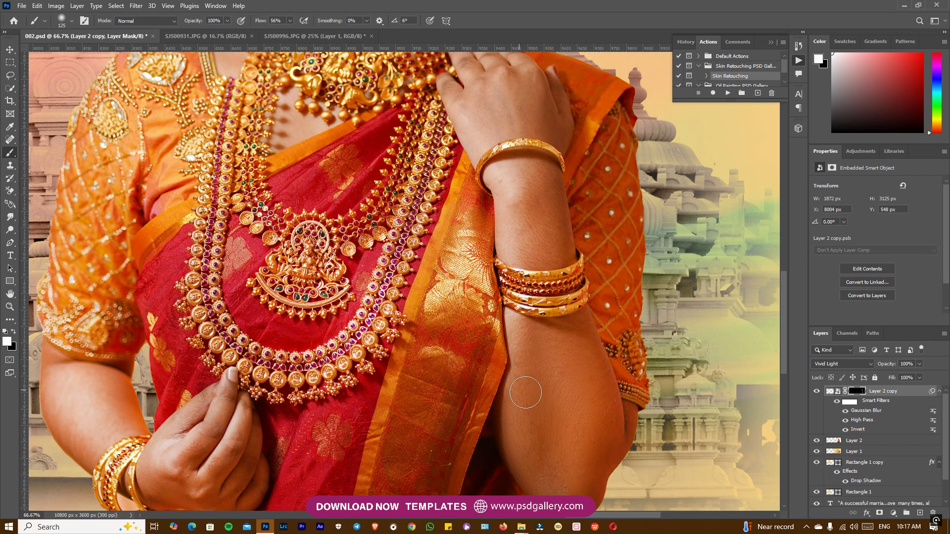
{"action": "scroll", "coordinate": [536, 199], "scroll_direction": "up", "scroll_amount": 3}
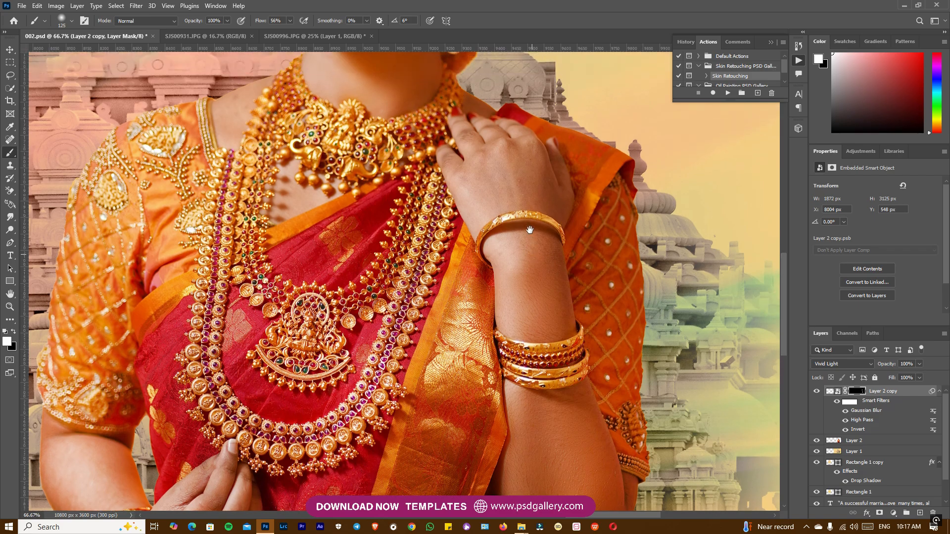
{"action": "scroll", "coordinate": [404, 290], "scroll_direction": "down", "scroll_amount": 4}
{"action": "scroll", "coordinate": [403, 289], "scroll_direction": "left", "scroll_amount": 4}
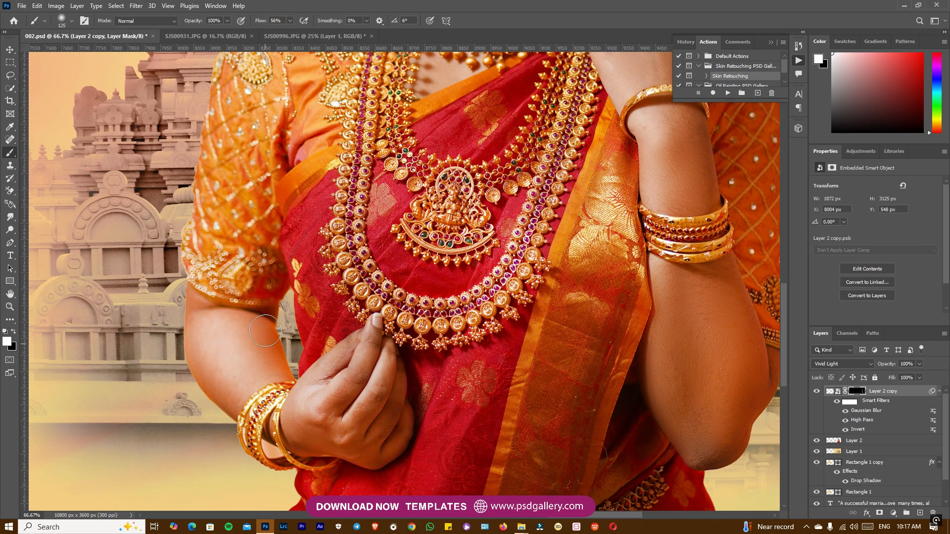
{"action": "scroll", "coordinate": [356, 440], "scroll_direction": "down", "scroll_amount": 2}
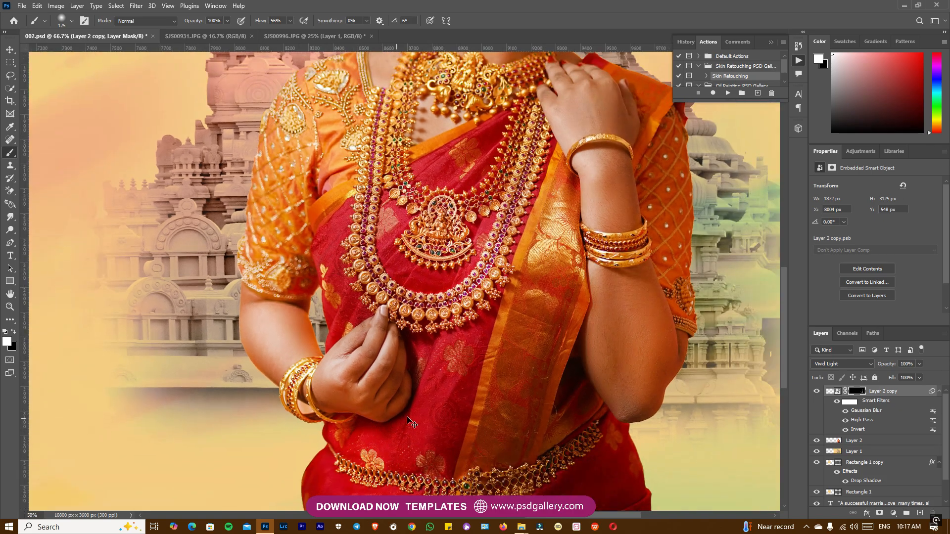
{"action": "scroll", "coordinate": [668, 326], "scroll_direction": "up", "scroll_amount": 3}
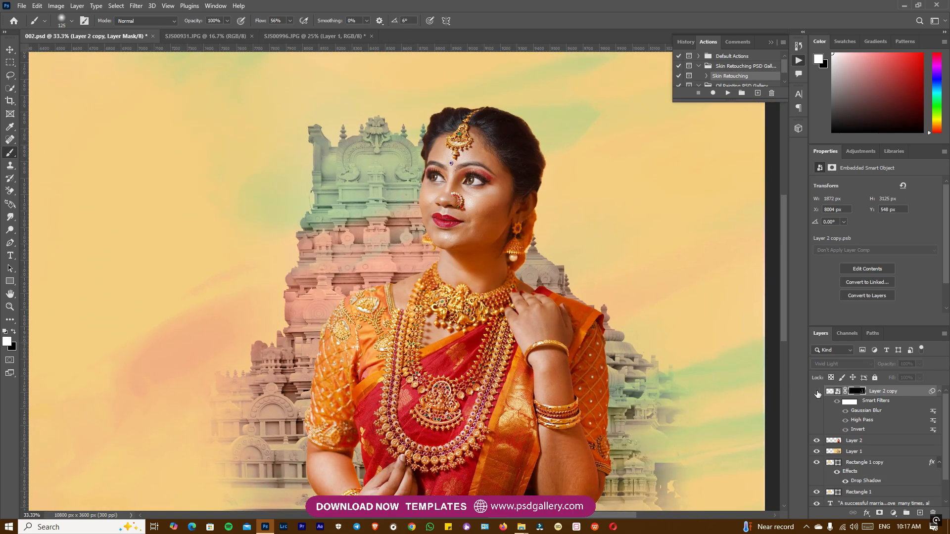
Step: Merge the retouched Layer 2 copy with Layer 2 into one layer
{"action": "left_click", "coordinate": [875, 443], "text": "ctrl"}
{"action": "right_click", "coordinate": [875, 443]}
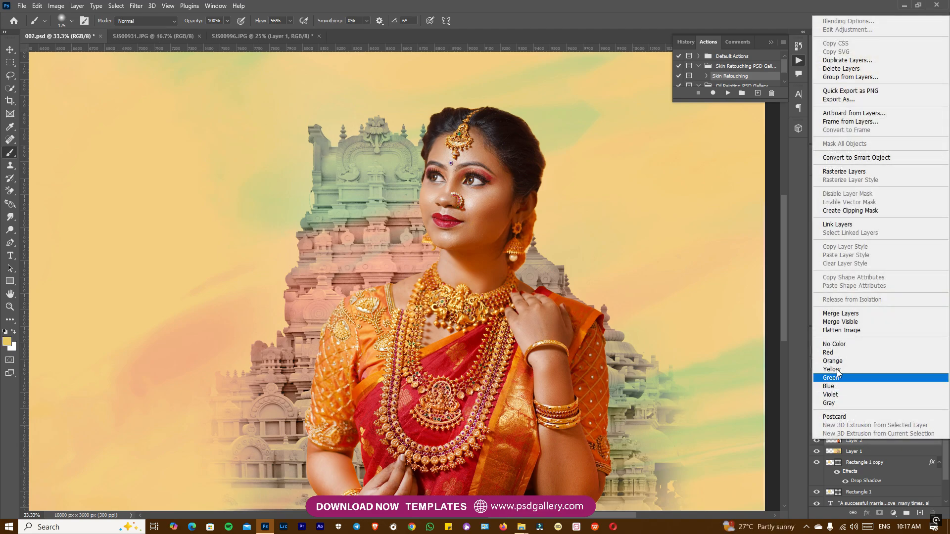
{"action": "left_click", "coordinate": [852, 315]}
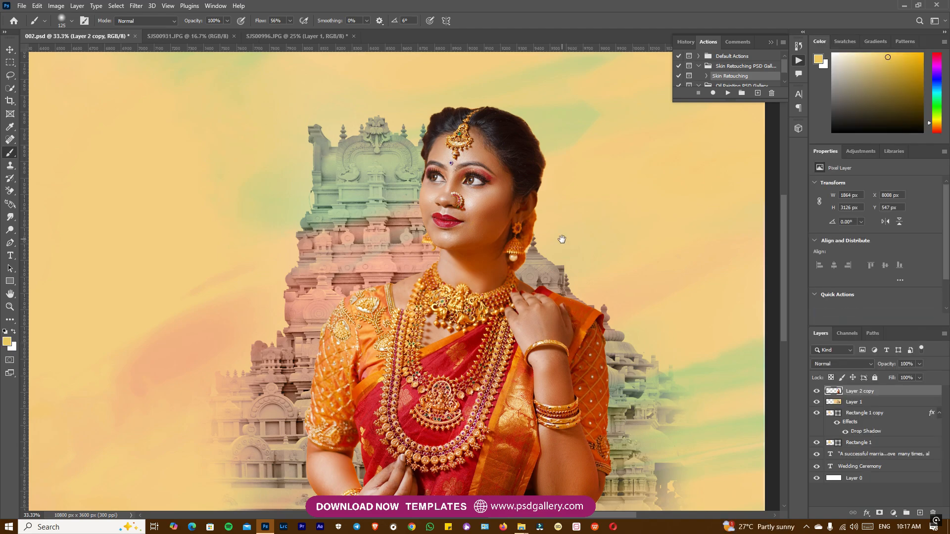
Step: Draw a Pen path along the top edge of the bride's hair and around the area outside it, and convert it to a selection feathered 2 pixels
{"action": "scroll", "coordinate": [562, 239], "scroll_direction": "down", "scroll_amount": 3}
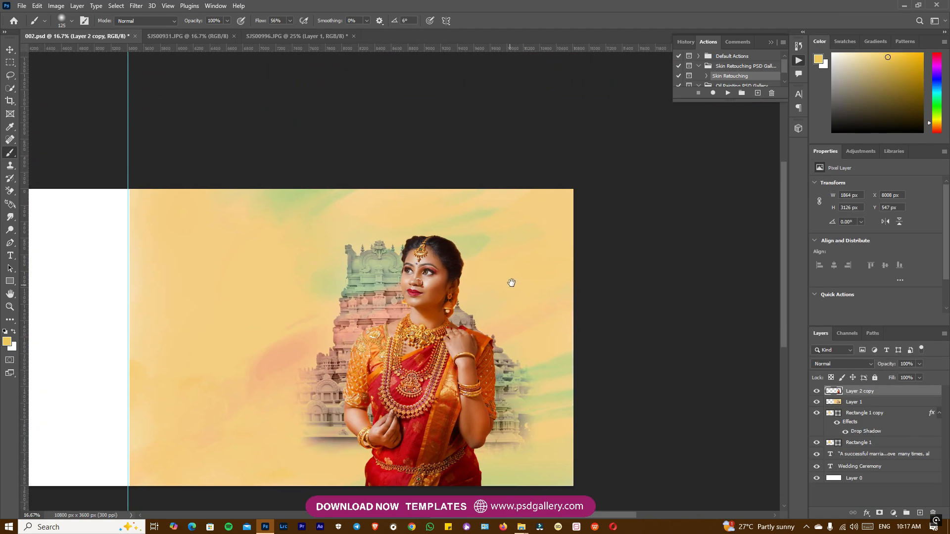
{"action": "scroll", "coordinate": [512, 283], "scroll_direction": "up", "scroll_amount": 4}
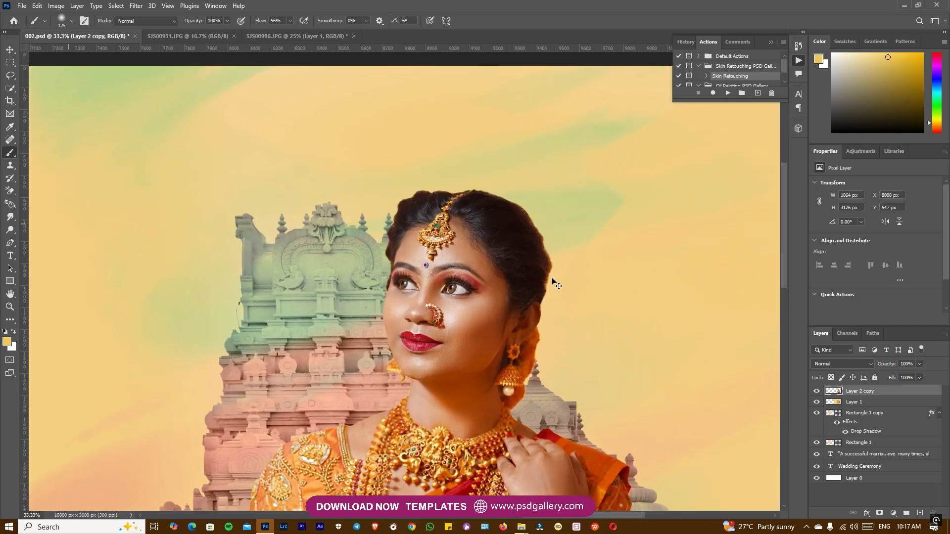
{"action": "scroll", "coordinate": [553, 281], "scroll_direction": "up", "scroll_amount": 1}
{"action": "key", "text": "p"}
{"action": "left_click", "coordinate": [590, 287]}
{"action": "left_click_drag", "start_coordinate": [558, 281], "coordinate": [554, 262]}
{"action": "left_click", "coordinate": [551, 241]}
{"action": "left_click_drag", "start_coordinate": [523, 203], "coordinate": [515, 199]}
{"action": "left_click", "coordinate": [465, 181]}
{"action": "left_click", "coordinate": [429, 190]}
{"action": "left_click", "coordinate": [403, 219]}
{"action": "left_click_drag", "start_coordinate": [391, 250], "coordinate": [387, 267]}
{"action": "left_click_drag", "start_coordinate": [380, 133], "coordinate": [426, 126]}
{"action": "left_click_drag", "start_coordinate": [528, 142], "coordinate": [631, 216]}
{"action": "left_click", "coordinate": [636, 222]}
{"action": "left_click", "coordinate": [141, 22]}
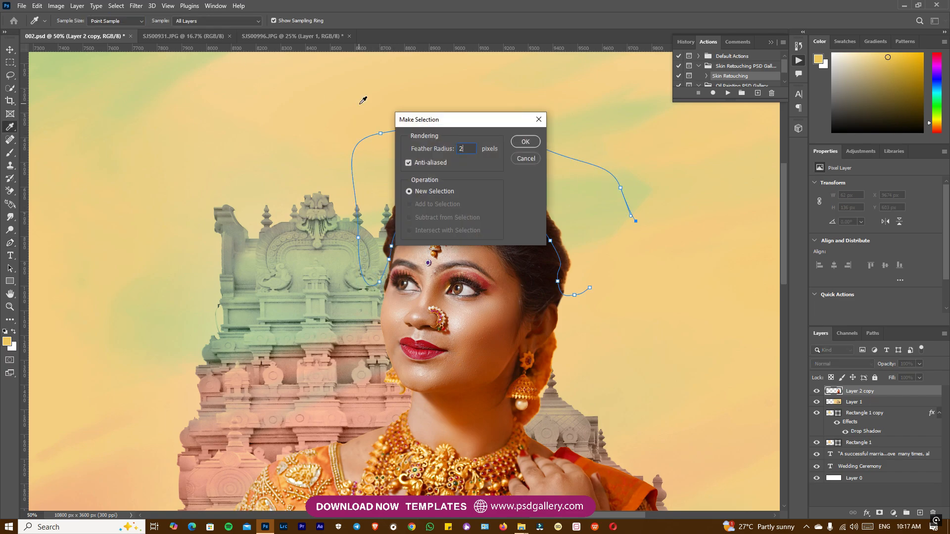
{"action": "key", "text": "Return"}
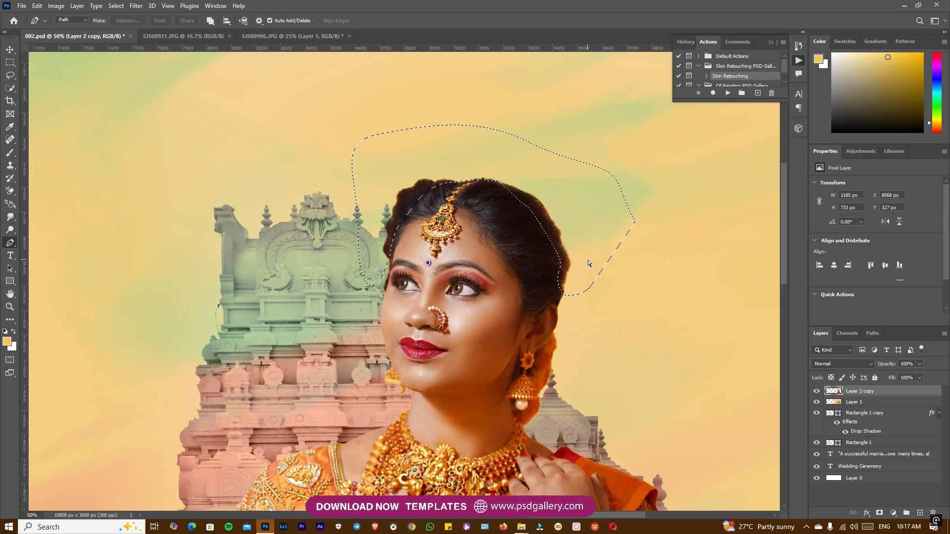
Step: Neutralise the selected hair edge with Hue/Saturation at saturation -35 and lightness -26, and deselect
{"action": "key", "text": "ctrl+u"}
{"action": "left_click_drag", "start_coordinate": [737, 390], "coordinate": [725, 419]}
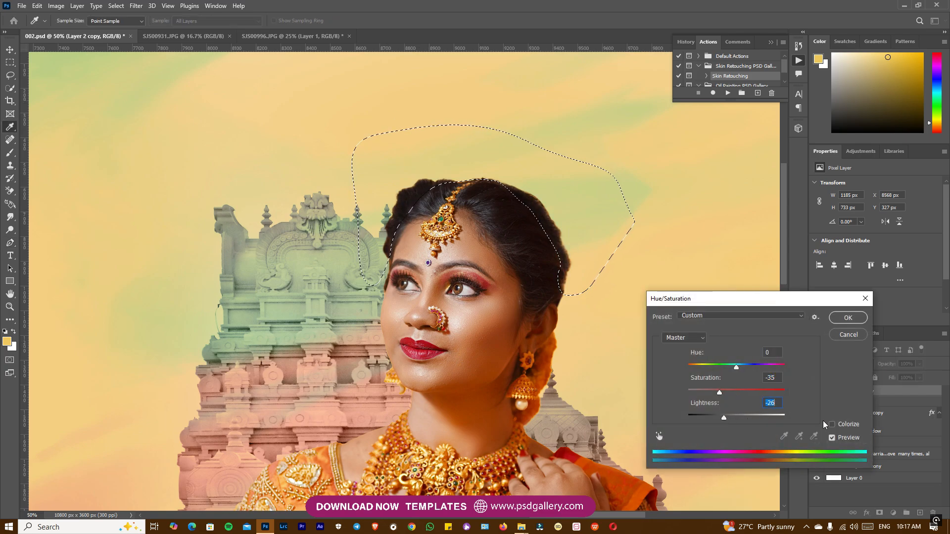
{"action": "left_click", "coordinate": [847, 318]}
{"action": "key", "text": "p"}
{"action": "key", "text": "ctrl+d"}
Step: Shift the bride's midtones slightly toward cyan with Color Balance, setting the cyan-red level to -4
{"action": "key", "text": "ctrl+minus"}
{"action": "key", "text": "ctrl+minus"}
{"action": "key", "text": "ctrl+minus"}
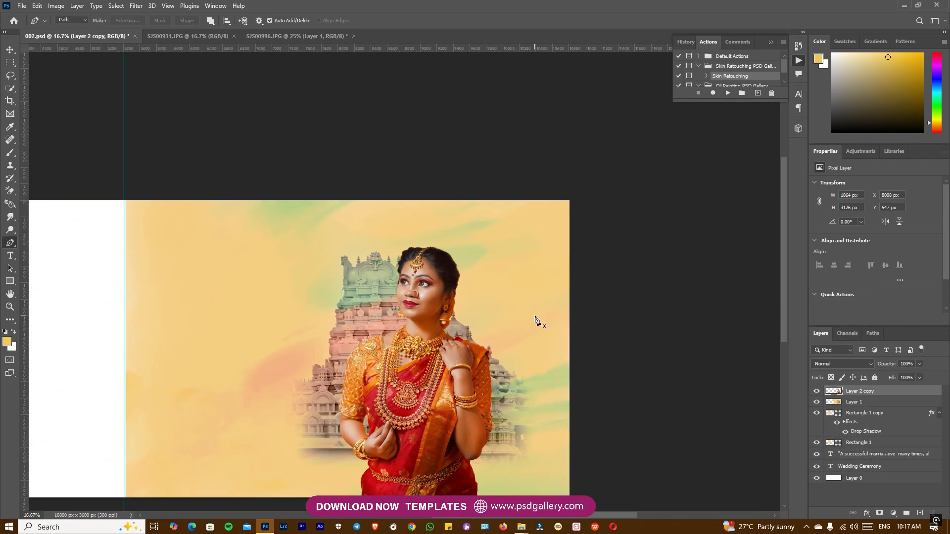
{"action": "key", "text": "ctrl+b"}
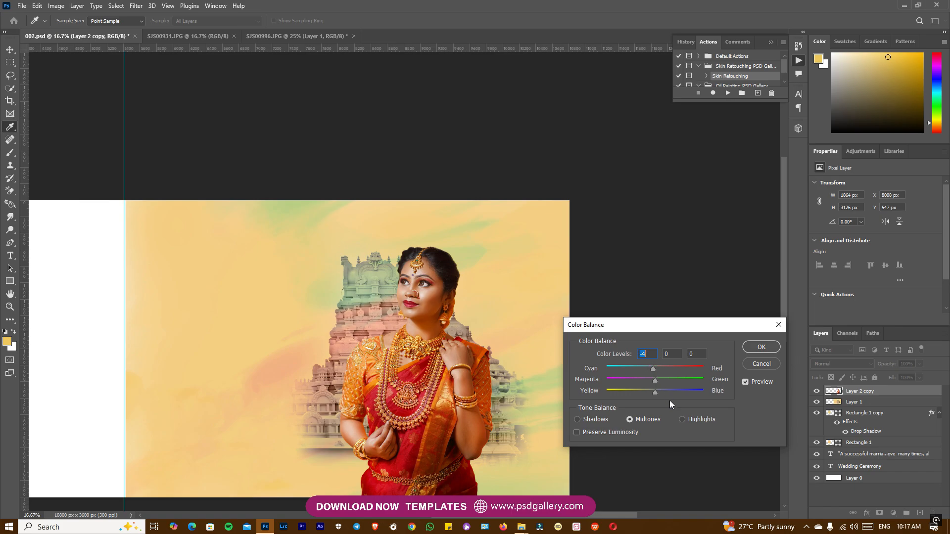
{"action": "key", "text": "ctrl+plus"}
{"action": "key", "text": "ctrl+plus"}
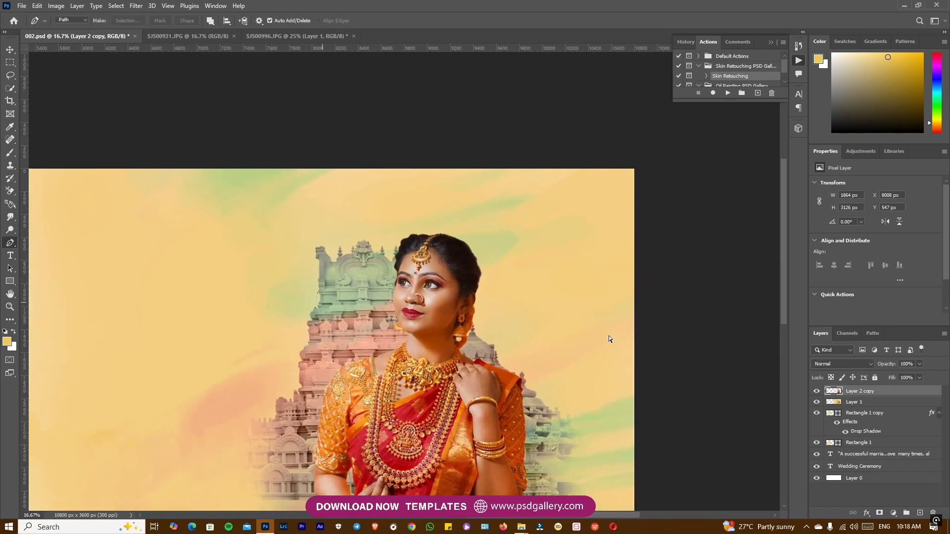
{"action": "key", "text": "ctrl+minus"}
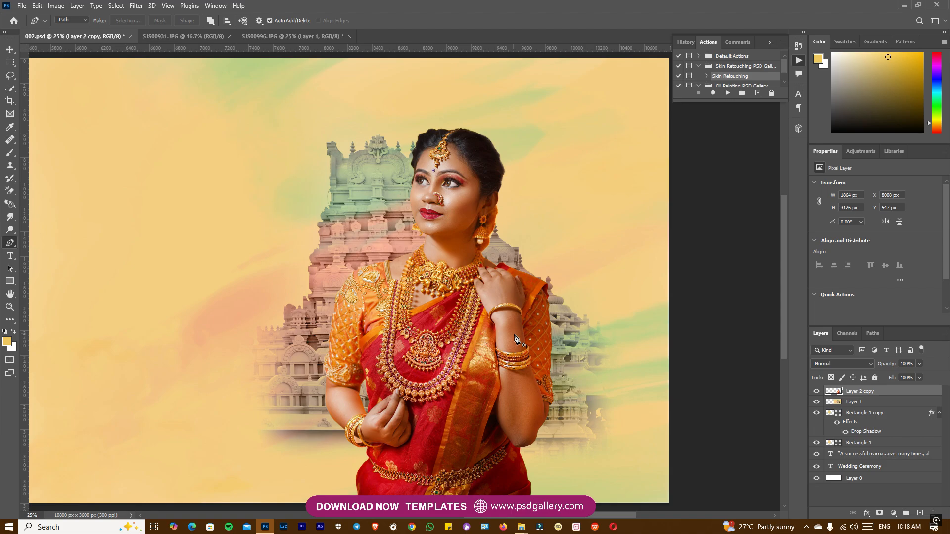
Step: Lighten the bride's saree and forearm with a 700 px Dodge brush on midtones at 47% exposure
{"action": "key", "text": "o"}
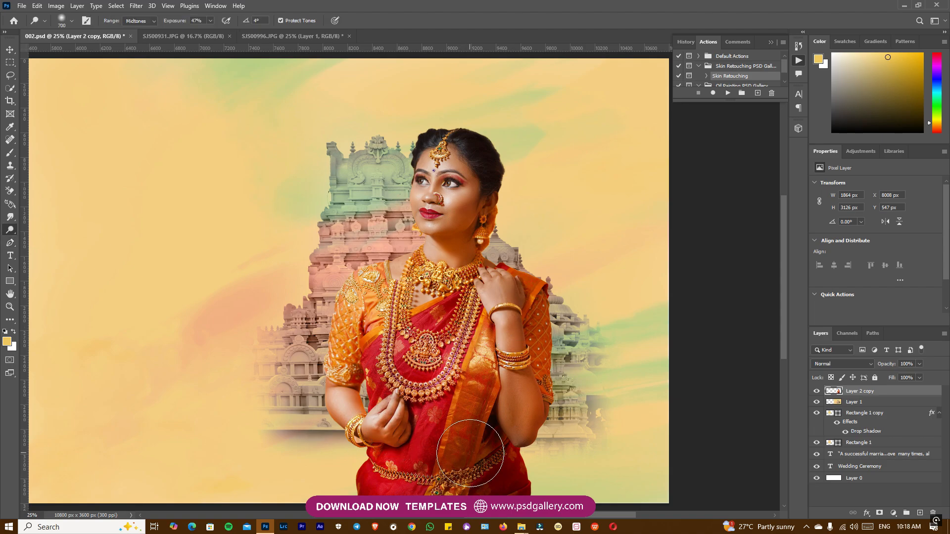
{"action": "scroll", "coordinate": [470, 436], "scroll_direction": "down", "scroll_amount": 3}
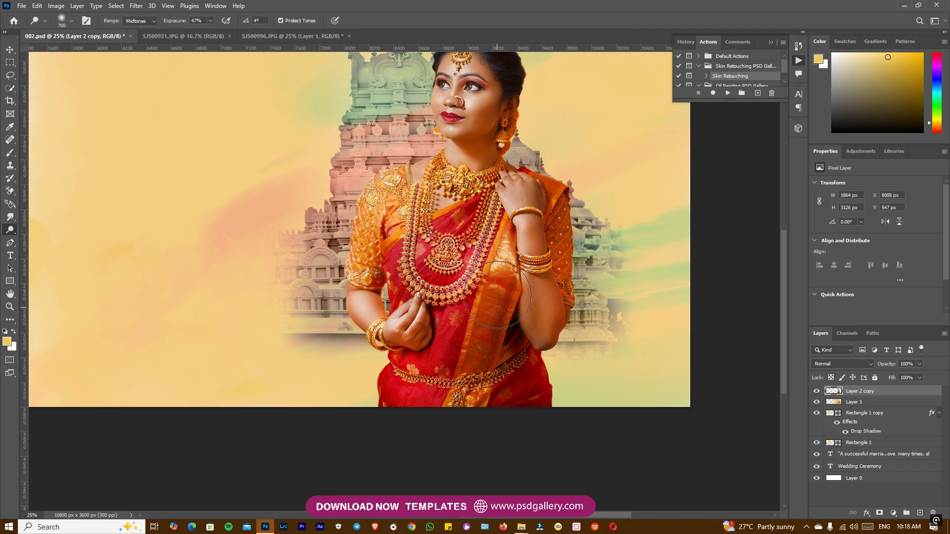
{"action": "scroll", "coordinate": [515, 307], "scroll_direction": "up", "scroll_amount": 3}
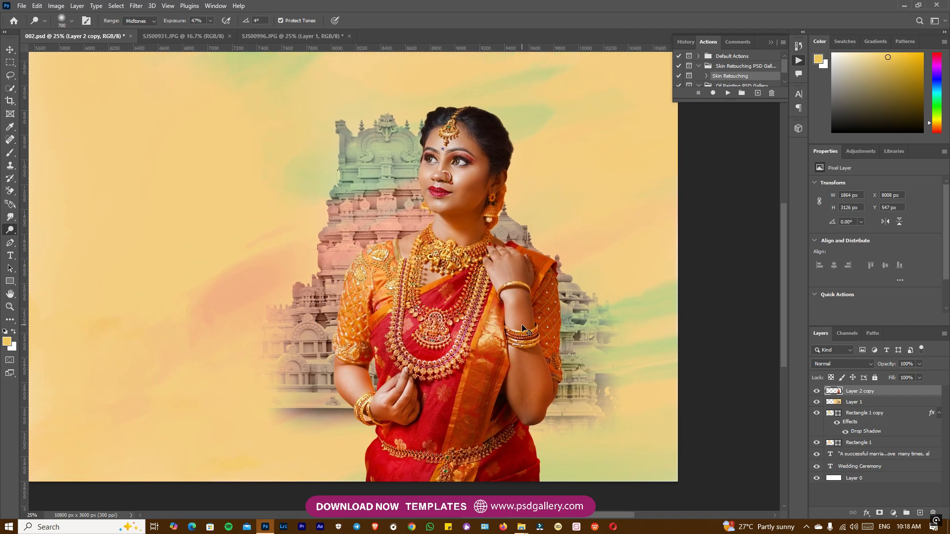
Step: Brighten the bride cut-out with Levels by setting the midtone input to 1.16
{"action": "key", "text": "ctrl+l"}
{"action": "left_click_drag", "start_coordinate": [709, 227], "coordinate": [703, 227]}
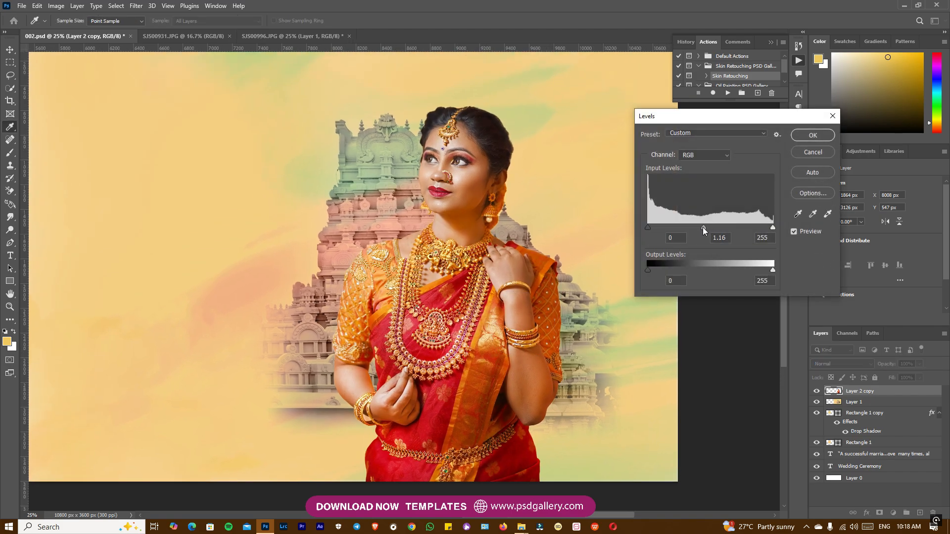
{"action": "left_click", "coordinate": [812, 137]}
Step: Reduce the bride's colour intensity with Hue/Saturation, setting saturation to -6
{"action": "key", "text": "ctrl+u"}
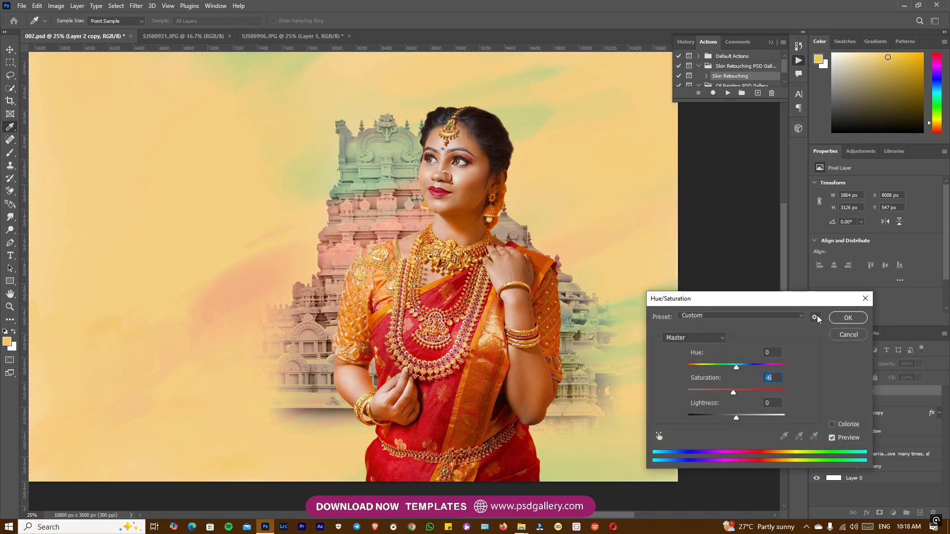
{"action": "left_click", "coordinate": [847, 318]}
{"action": "key", "text": "o"}
{"action": "key", "text": "ctrl+minus"}
{"action": "key", "text": "ctrl+minus"}
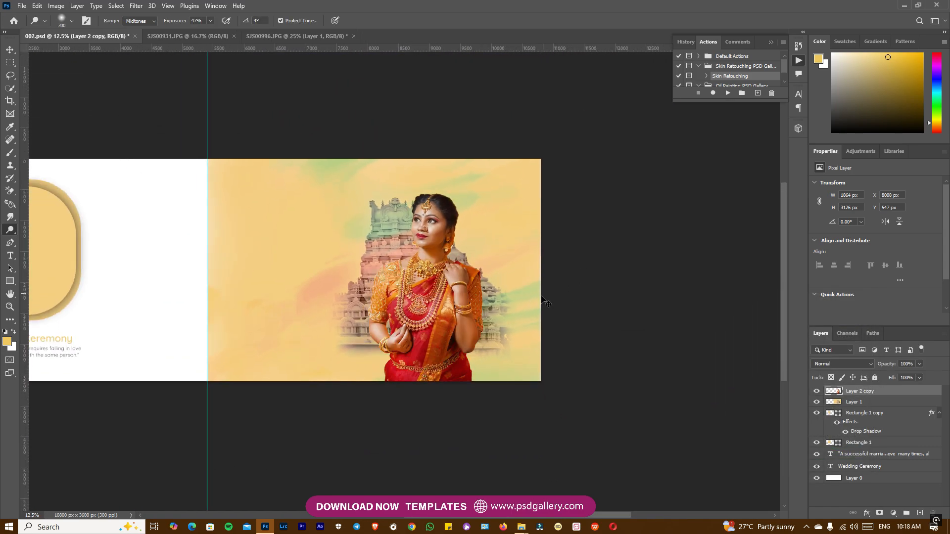
Step: Shift the bride's midtones toward green with Color Balance, setting the magenta-green level to +7, and compare with the preview
{"action": "key", "text": "ctrl+plus"}
{"action": "key", "text": "ctrl+plus"}
{"action": "key", "text": "ctrl+plus"}
{"action": "key", "text": "ctrl+b"}
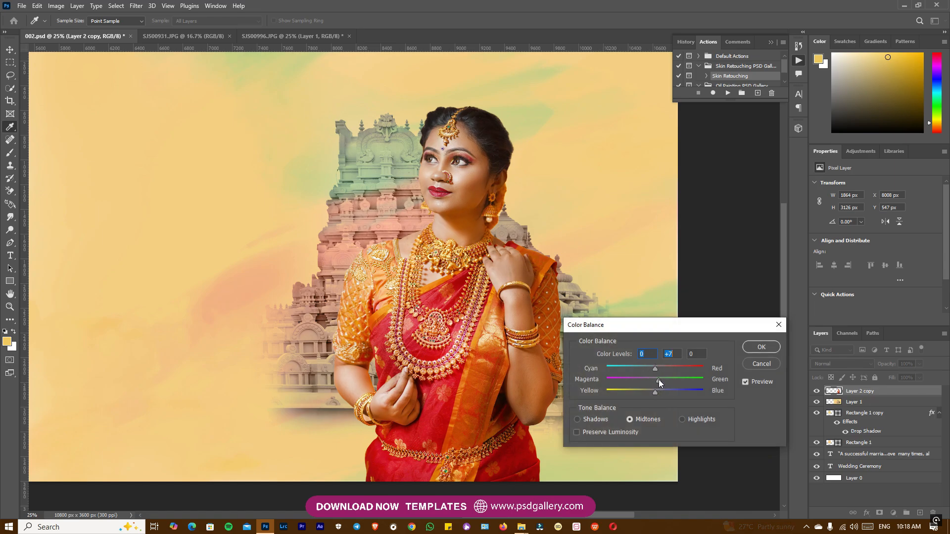
{"action": "left_click_drag", "start_coordinate": [655, 394], "coordinate": [655, 394]}
{"action": "left_click", "coordinate": [744, 382]}
Step: Shift the bride's highlights toward blue by setting the Color Balance yellow-blue level to +5, and apply the adjustment
{"action": "left_click", "coordinate": [682, 419]}
{"action": "key", "text": "ctrl+plus"}
{"action": "left_click_drag", "start_coordinate": [655, 393], "coordinate": [658, 393]}
{"action": "left_click", "coordinate": [745, 383]}
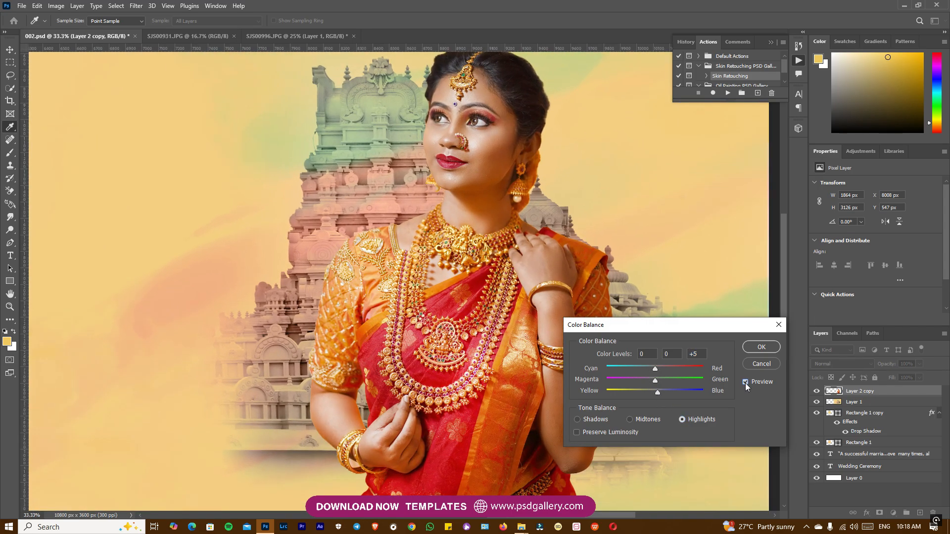
{"action": "left_click", "coordinate": [760, 348]}
{"action": "key", "text": "o"}
{"action": "key", "text": "ctrl+minus"}
{"action": "key", "text": "ctrl+minus"}
{"action": "key", "text": "ctrl+minus"}
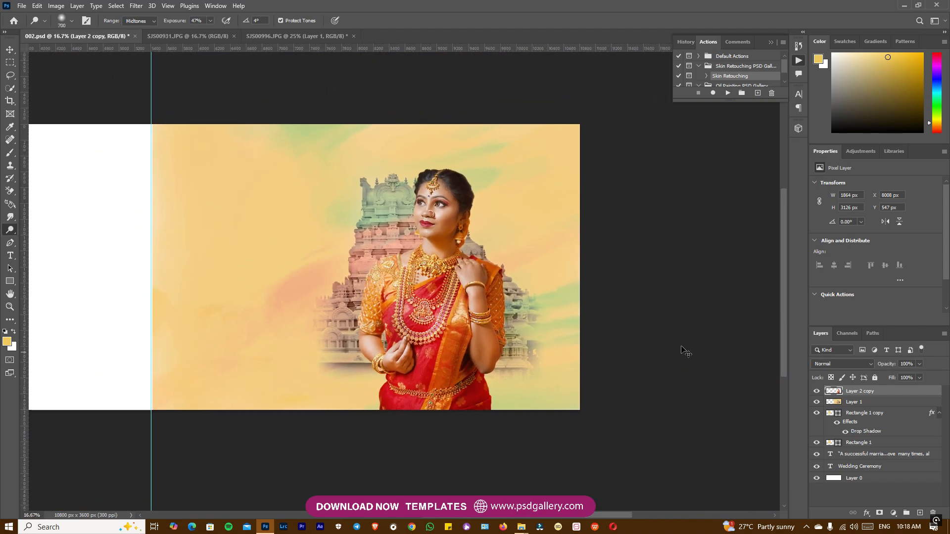
Step: Lighten the bride's sleeve, necklace area and lower saree on Layer 2 copy with a 700 px midtones Dodge brush at 47% exposure
{"action": "left_click_drag", "start_coordinate": [577, 345], "coordinate": [638, 345]}
{"action": "key", "text": "ctrl+plus"}
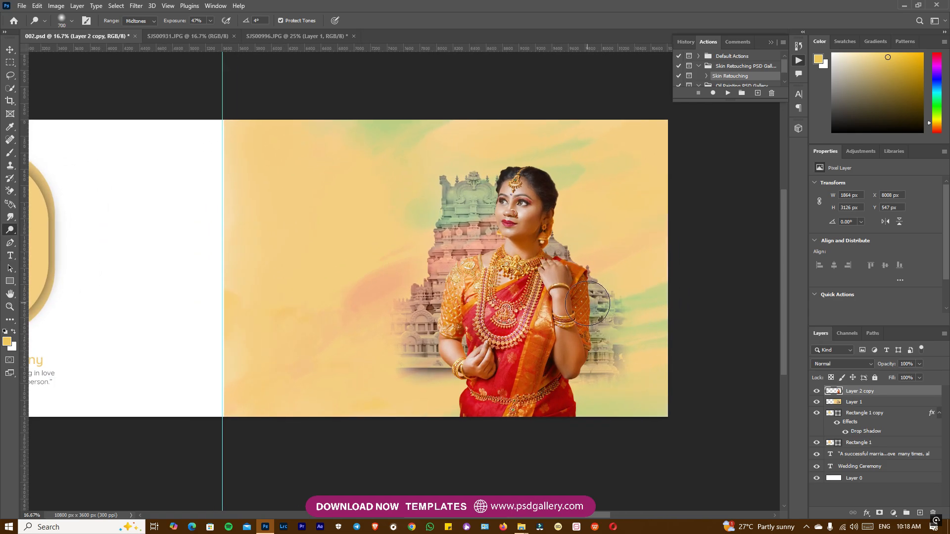
{"action": "key", "text": "v"}
{"action": "left_click", "coordinate": [587, 212]}
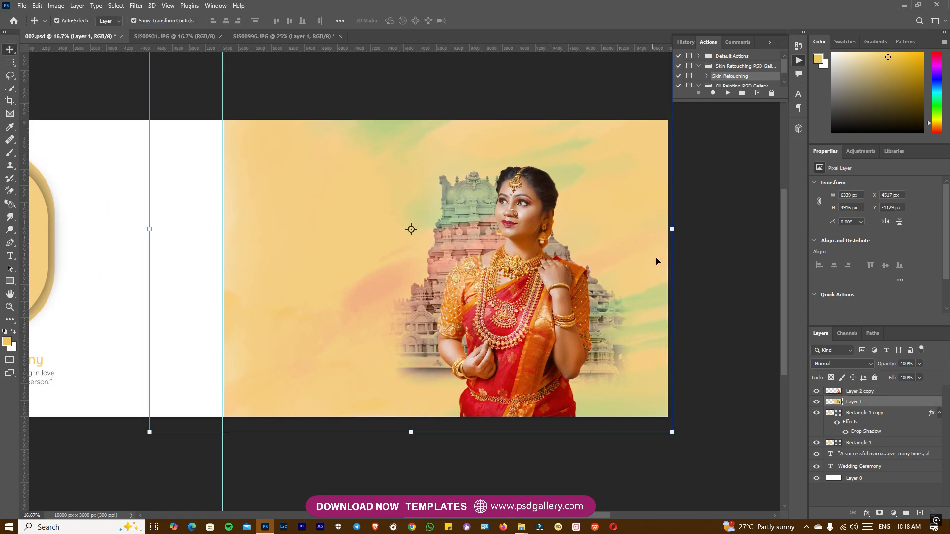
{"action": "left_click", "coordinate": [552, 264]}
{"action": "key", "text": "ctrl+plus"}
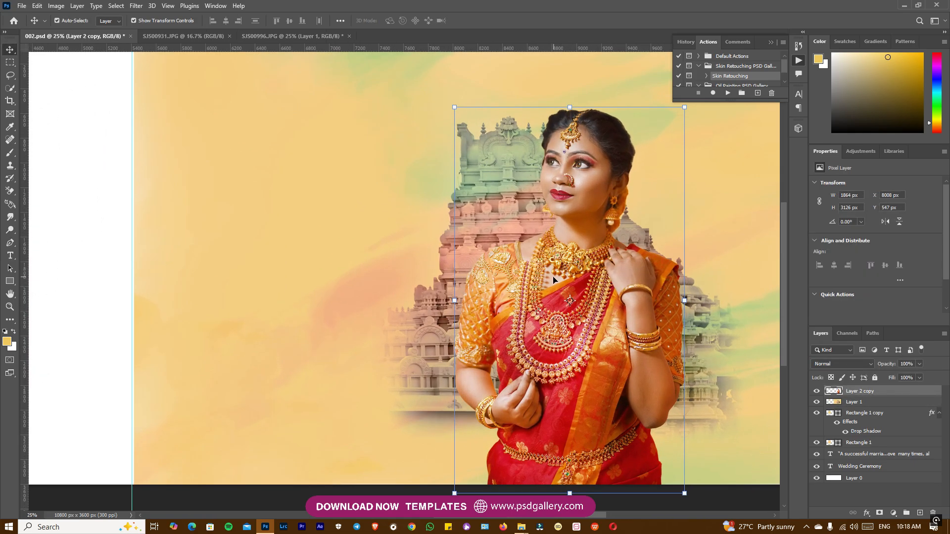
{"action": "key", "text": "o"}
{"action": "left_click_drag", "start_coordinate": [489, 275], "coordinate": [569, 261]}
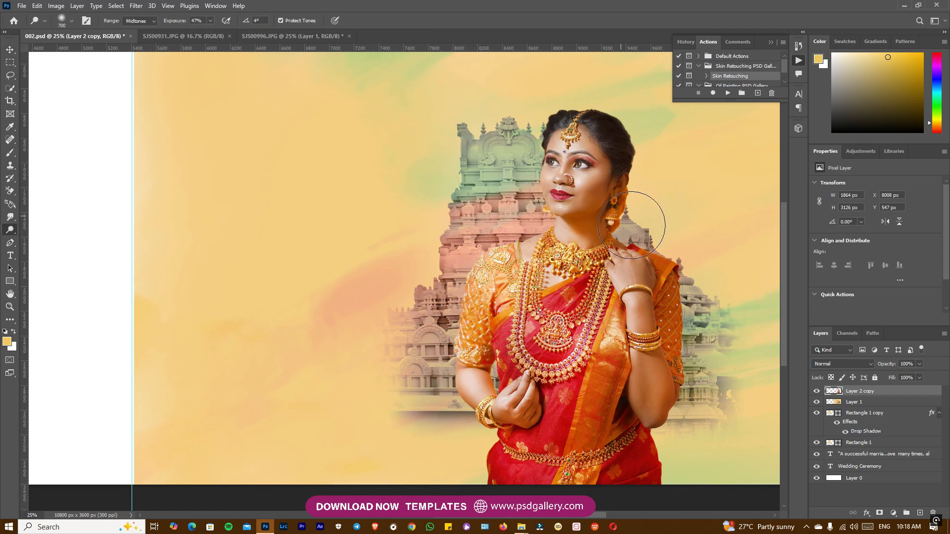
{"action": "left_click_drag", "start_coordinate": [669, 330], "coordinate": [659, 288]}
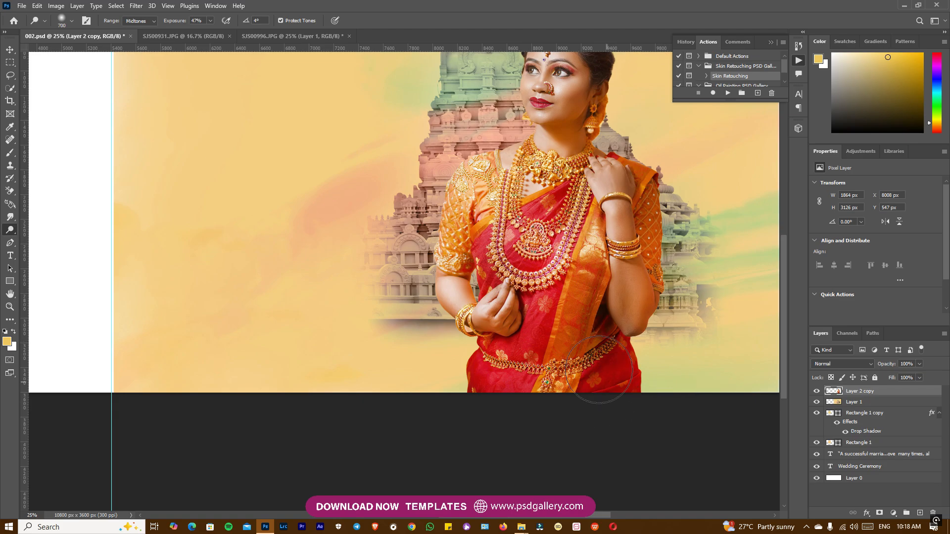
{"action": "left_click_drag", "start_coordinate": [604, 335], "coordinate": [586, 403]}
{"action": "key", "text": "ctrl+plus"}
{"action": "key", "text": "ctrl+minus"}
{"action": "key", "text": "ctrl+minus"}
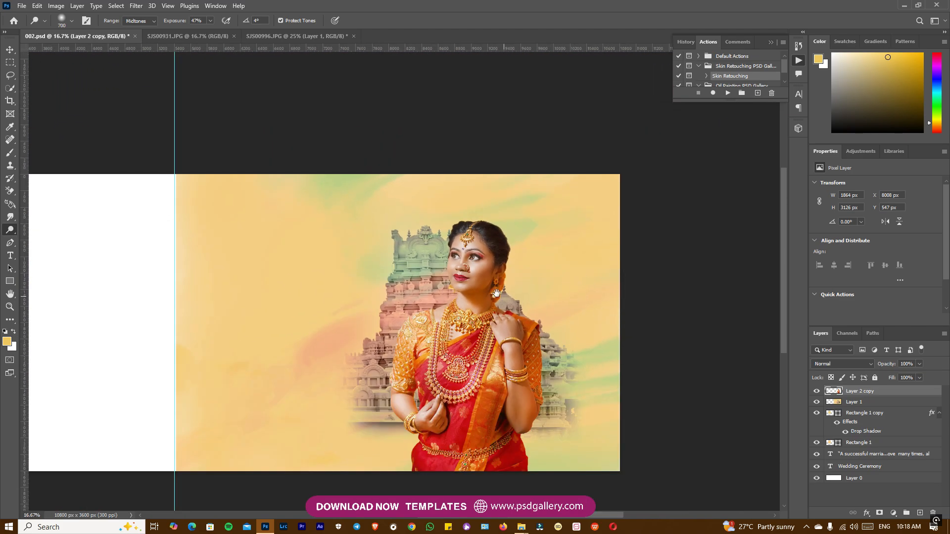
Step: Set the marriage quote below the rounded frame to 18 pt
{"action": "left_click_drag", "start_coordinate": [496, 294], "coordinate": [596, 272]}
{"action": "left_click_drag", "start_coordinate": [265, 279], "coordinate": [609, 279]}
{"action": "key", "text": "ctrl+plus"}
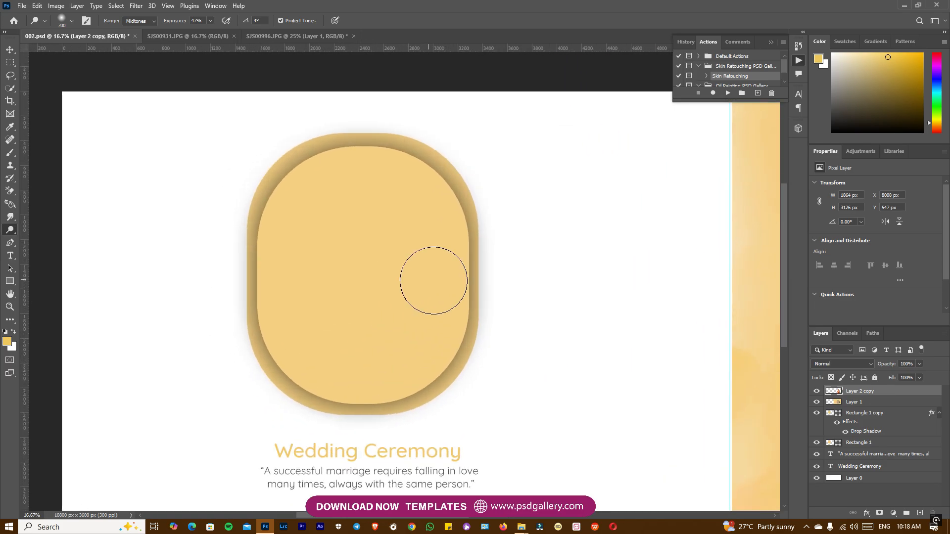
{"action": "key", "text": "t"}
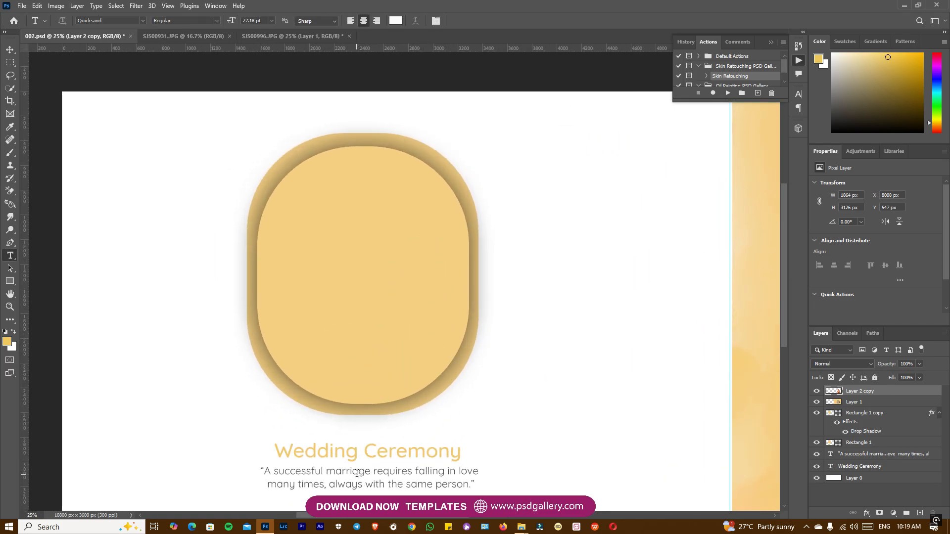
{"action": "left_click", "coordinate": [356, 474]}
{"action": "key", "text": "ctrl+a"}
{"action": "left_click_drag", "start_coordinate": [231, 21], "coordinate": [226, 22]}
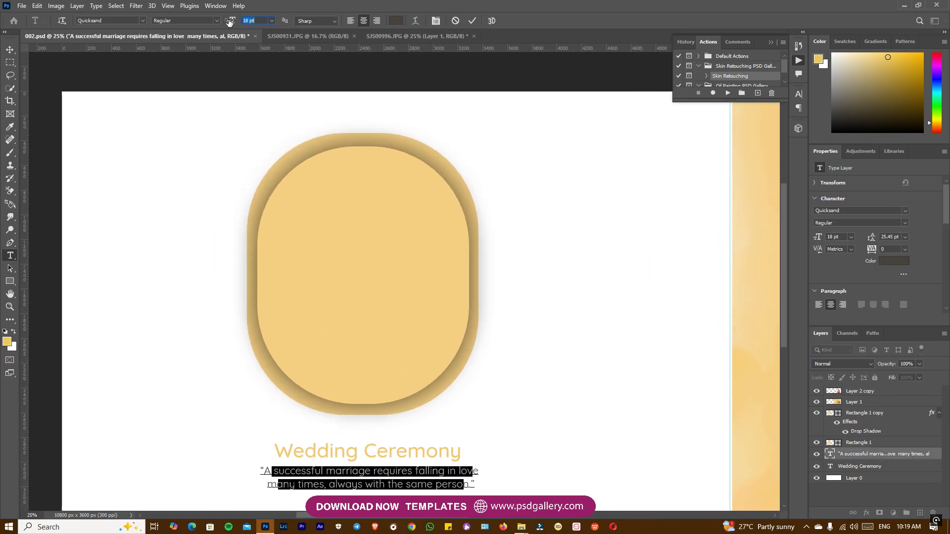
{"action": "left_click", "coordinate": [473, 20]}
Step: Set the "Wedding Ceremony" heading to 32 pt
{"action": "left_click", "coordinate": [376, 449]}
{"action": "key", "text": "ctrl+a"}
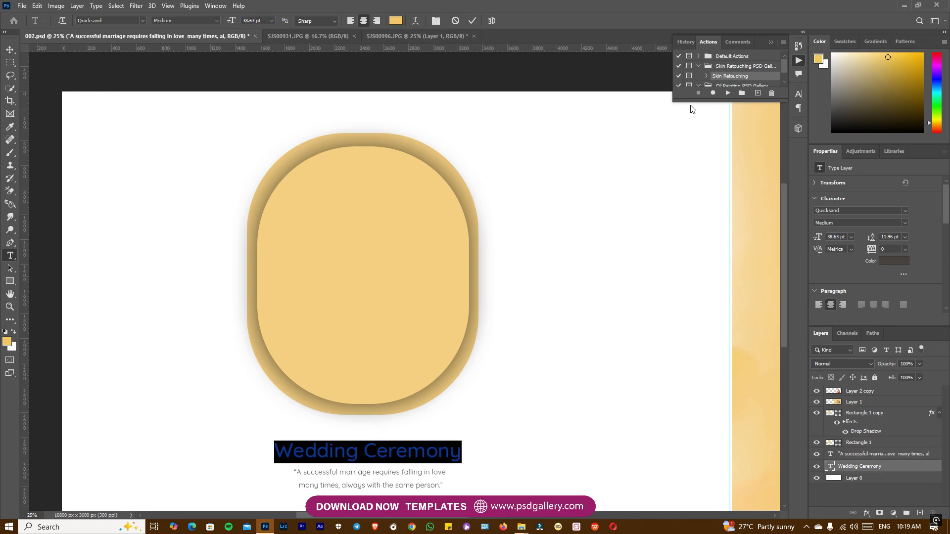
{"action": "left_click", "coordinate": [215, 6]}
{"action": "left_click", "coordinate": [247, 121]}
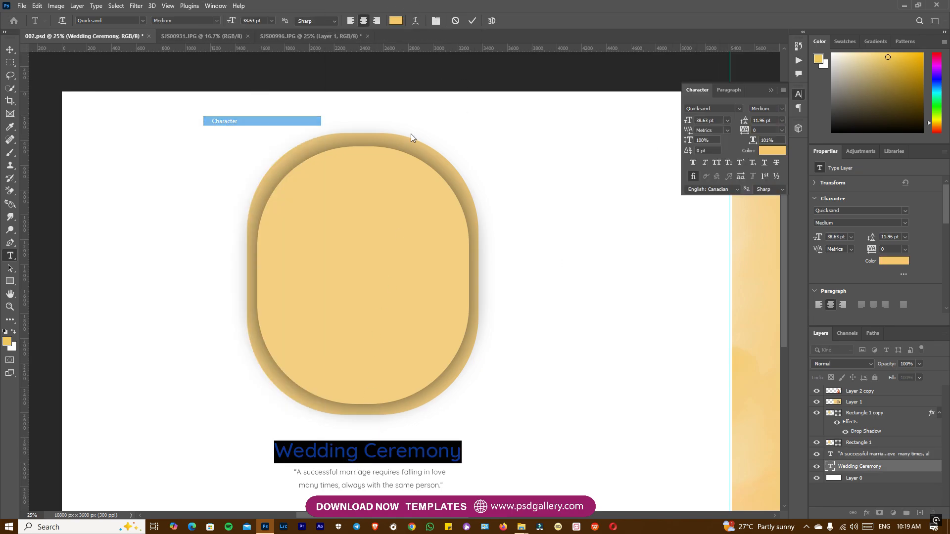
{"action": "left_click_drag", "start_coordinate": [688, 120], "coordinate": [685, 120]}
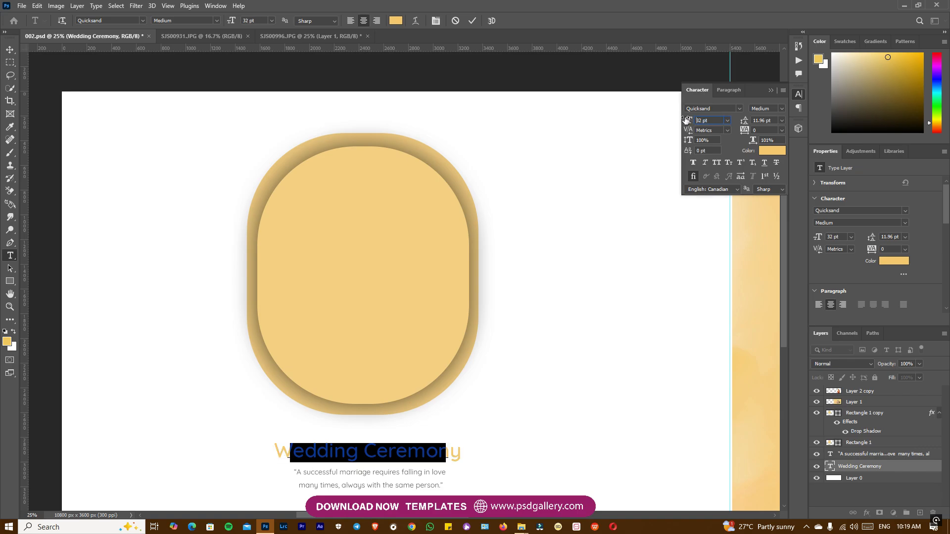
{"action": "left_click", "coordinate": [473, 21]}
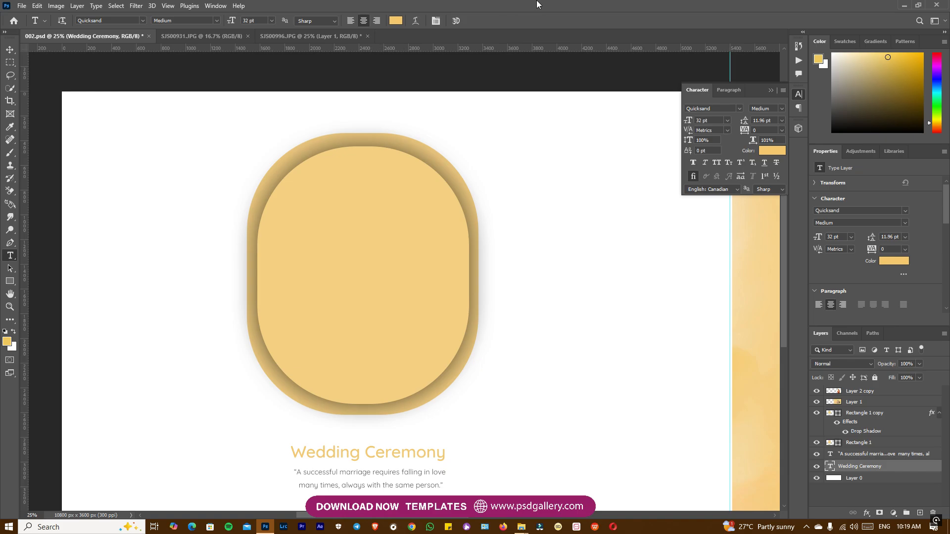
Step: Select both rounded rectangles of the photo frame and enlarge them together to about 109% width and 104% height
{"action": "key", "text": "v"}
{"action": "right_click", "coordinate": [405, 238]}
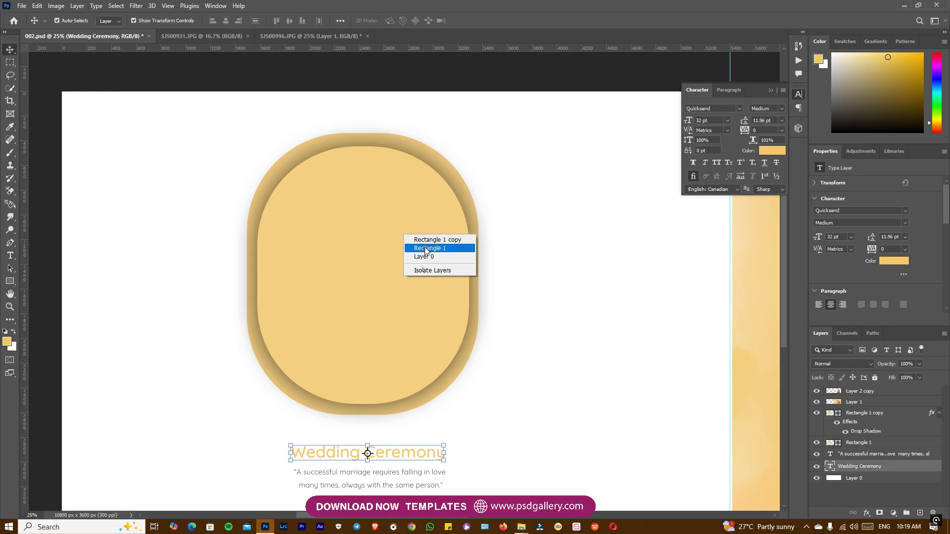
{"action": "left_click", "coordinate": [425, 249]}
{"action": "right_click", "coordinate": [408, 236]}
{"action": "left_click", "coordinate": [425, 240]}
{"action": "left_click", "coordinate": [859, 445], "text": "shift"}
{"action": "left_click_drag", "start_coordinate": [478, 131], "coordinate": [487, 130]}
{"action": "left_click_drag", "start_coordinate": [489, 254], "coordinate": [490, 268]}
Step: Place the photo SJS00972 on the left page, stack it above Rectangle 1 copy and clip it to that shape
{"action": "right_click", "coordinate": [409, 255]}
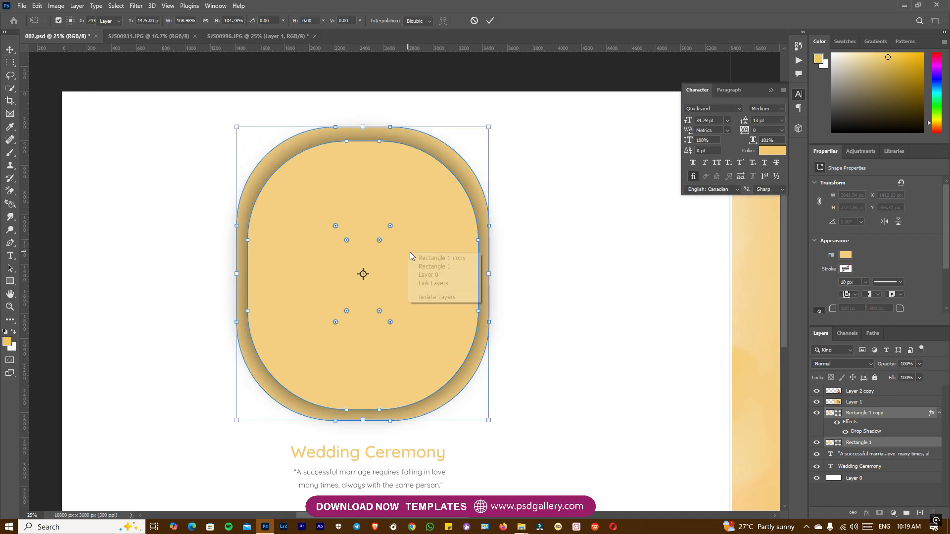
{"action": "left_click", "coordinate": [428, 275]}
{"action": "left_click_drag", "start_coordinate": [11, 222], "coordinate": [396, 252]}
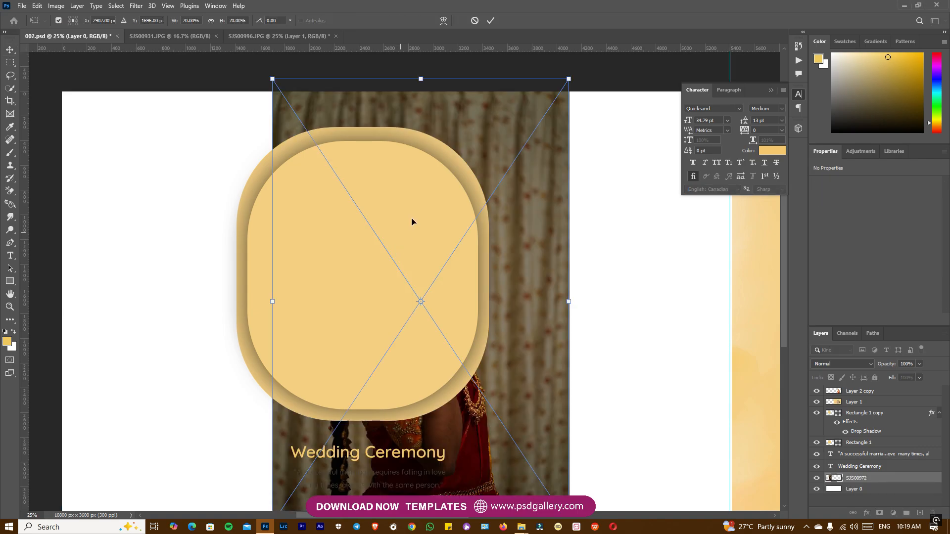
{"action": "left_click_drag", "start_coordinate": [863, 479], "coordinate": [864, 409]}
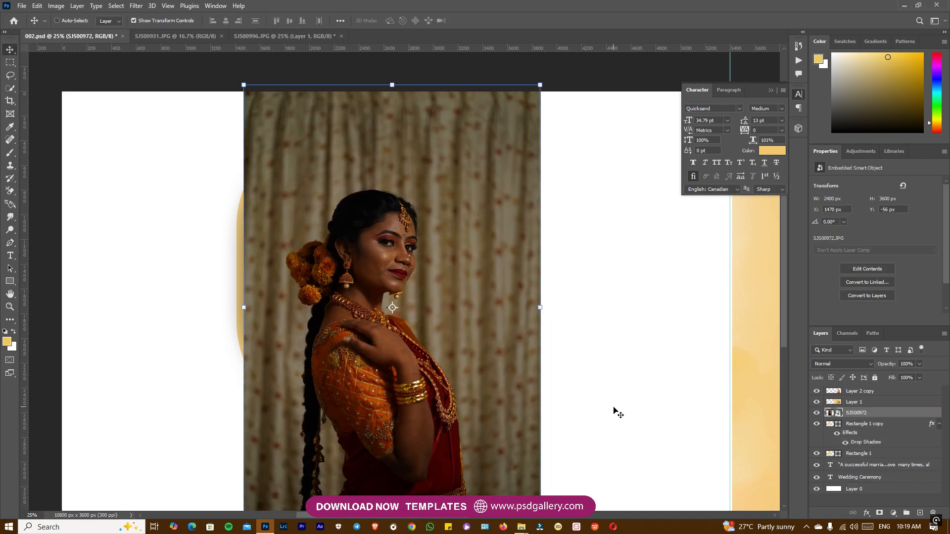
{"action": "key", "text": "ctrl+alt+g"}
Step: Scale the clipped photo to about 2004 x 3006 px and position the bride inside the rounded frame
{"action": "left_click_drag", "start_coordinate": [416, 204], "coordinate": [407, 180]}
{"action": "left_click_drag", "start_coordinate": [533, 58], "coordinate": [511, 91]}
{"action": "left_click", "coordinate": [490, 22]}
Step: Brighten the framed photo with Levels, setting the midtone input to 1.62 and the white input to 172
{"action": "key", "text": "ctrl+l"}
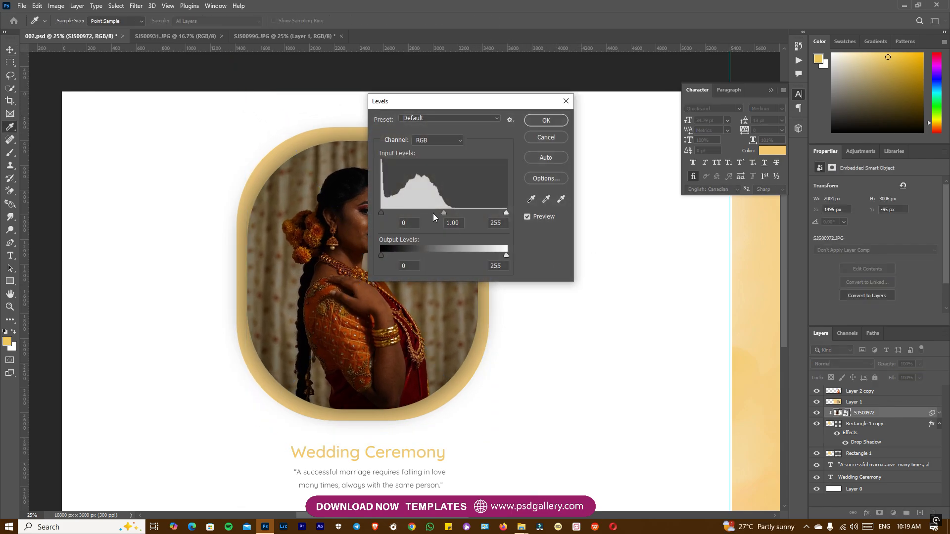
{"action": "left_click", "coordinate": [433, 212]}
{"action": "left_click_drag", "start_coordinate": [497, 103], "coordinate": [703, 126]}
{"action": "left_click_drag", "start_coordinate": [712, 236], "coordinate": [615, 236]}
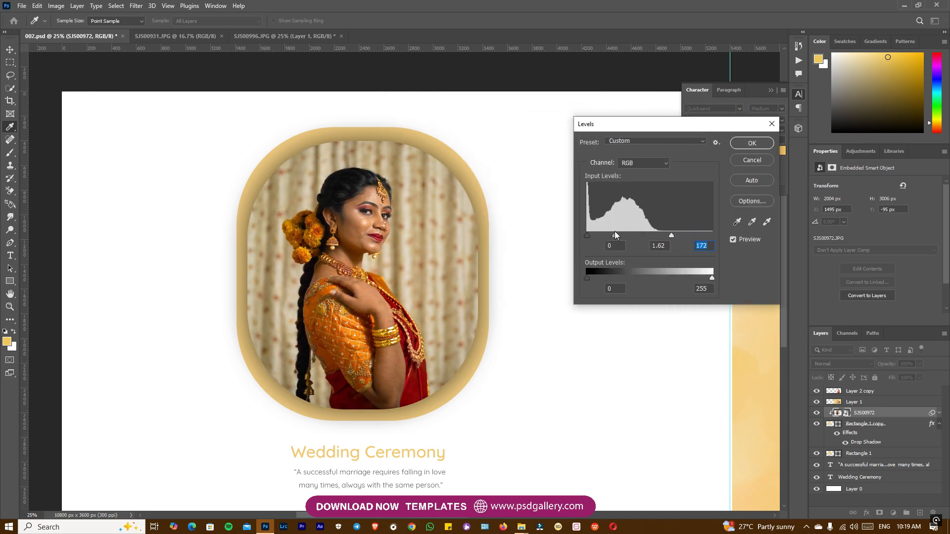
{"action": "left_click", "coordinate": [752, 143]}
Step: Rasterize the SJS00972 photo layer and brighten it further with Levels, setting the midtone input to 1.20
{"action": "key", "text": "v"}
{"action": "key", "text": "ctrl+minus"}
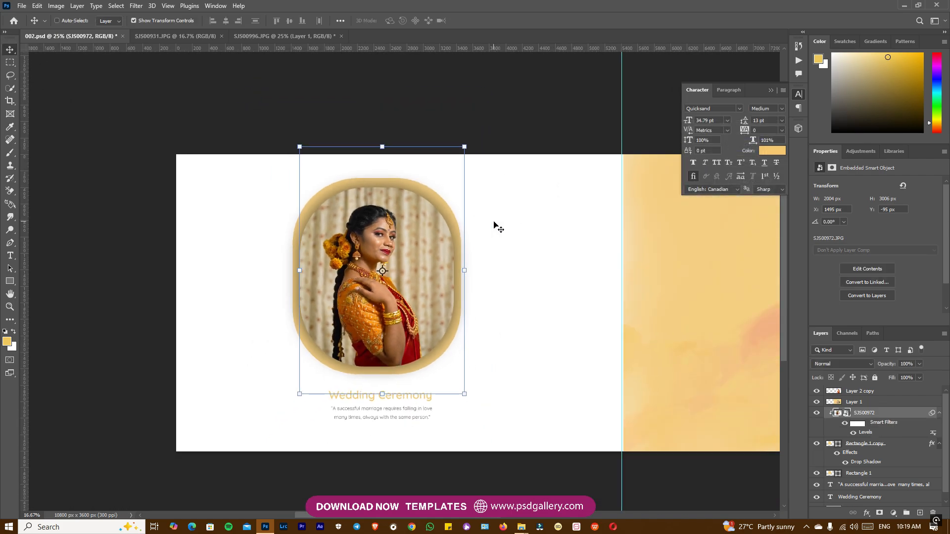
{"action": "key", "text": "ctrl+minus"}
{"action": "key", "text": "ctrl+plus"}
{"action": "key", "text": "ctrl+plus"}
{"action": "right_click", "coordinate": [421, 256]}
{"action": "right_click", "coordinate": [868, 413]}
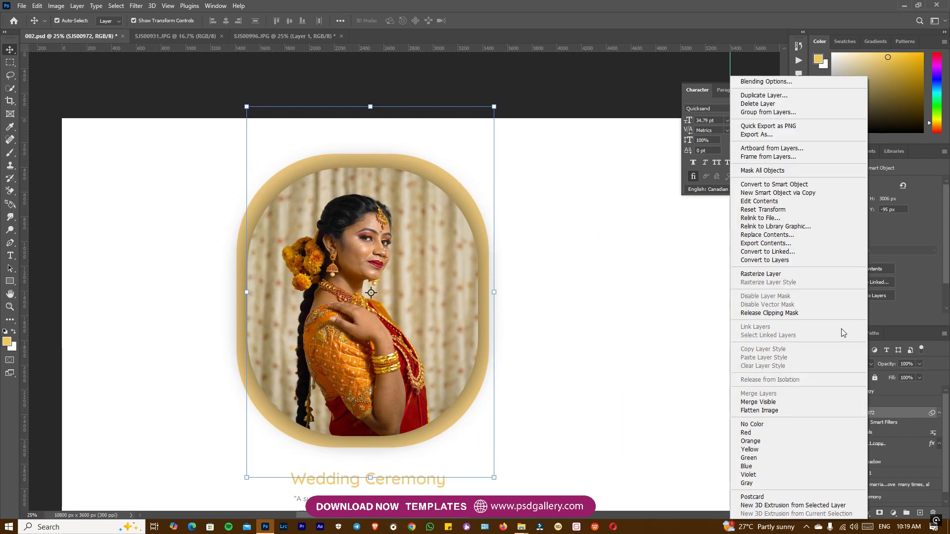
{"action": "left_click", "coordinate": [792, 276]}
{"action": "key", "text": "ctrl+l"}
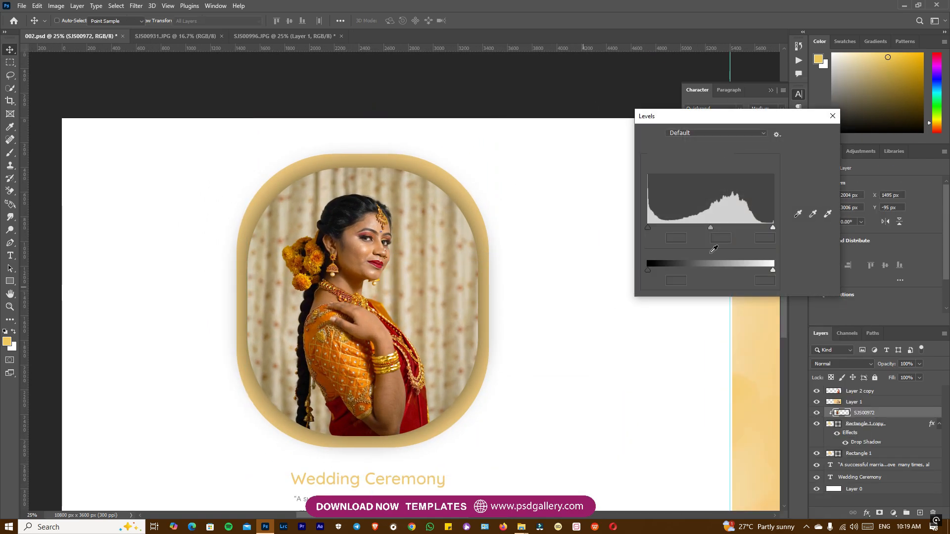
{"action": "left_click_drag", "start_coordinate": [711, 228], "coordinate": [702, 227]}
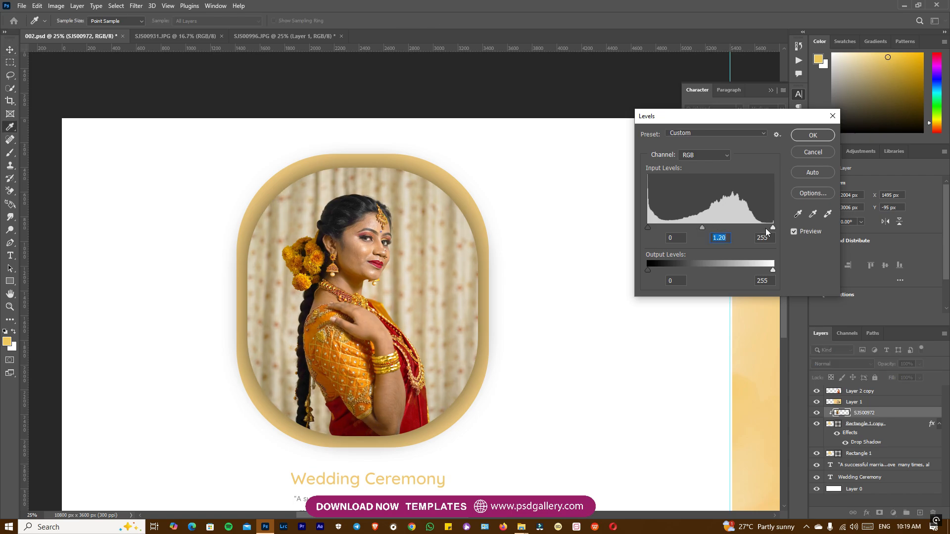
{"action": "left_click", "coordinate": [813, 135]}
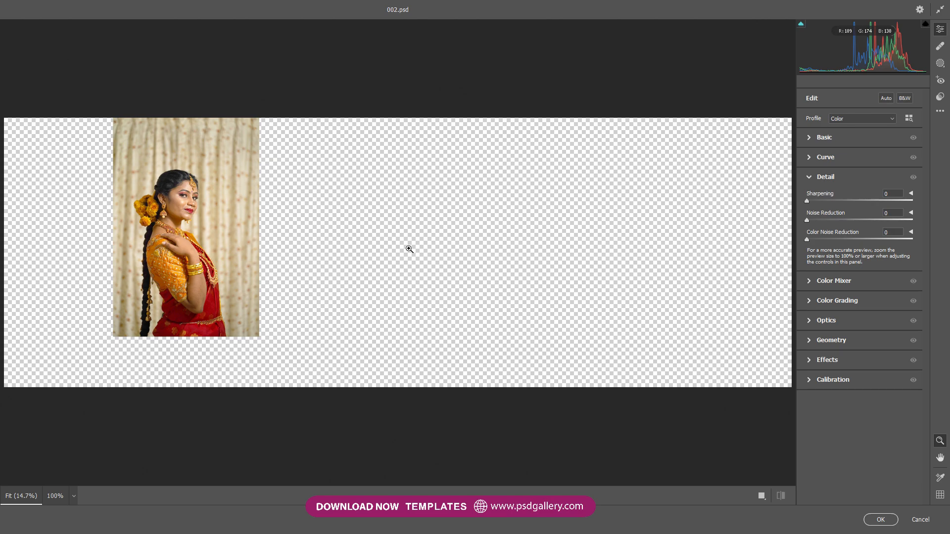
Step: Enhance the framed photo with the Camera Raw Filter, using sharpening 60, noise reduction 73 and slightly raised whites and blacks
{"action": "left_click", "coordinate": [241, 141]}
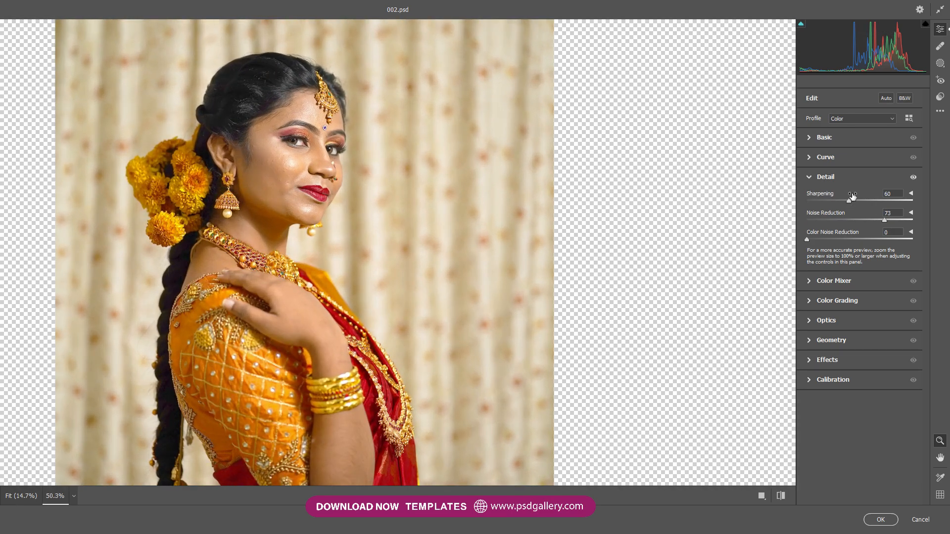
{"action": "left_click", "coordinate": [812, 138]}
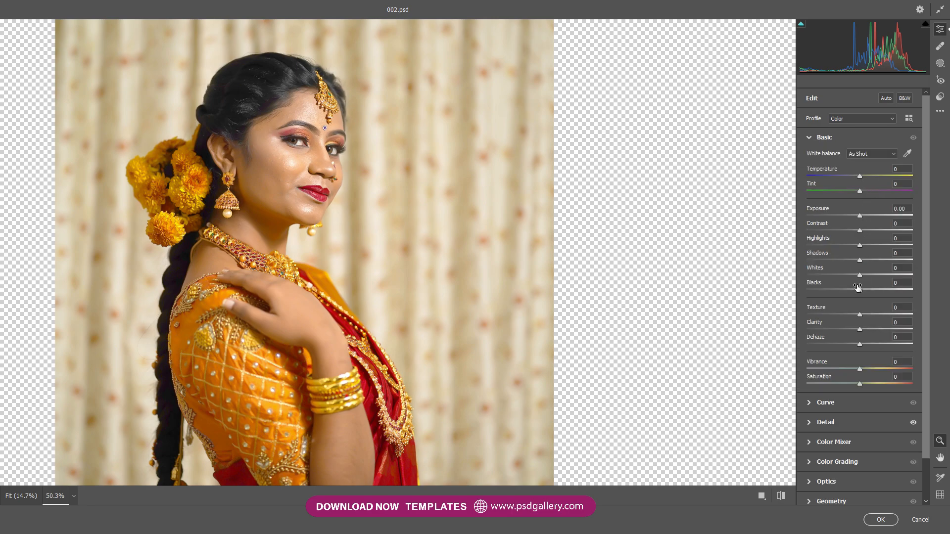
{"action": "mouse_move", "coordinate": [867, 276]}
{"action": "left_mouse_down"}
{"action": "mouse_move", "coordinate": [889, 272]}
{"action": "mouse_move", "coordinate": [874, 273]}
{"action": "left_mouse_up"}
{"action": "left_click", "coordinate": [867, 290]}
{"action": "left_click", "coordinate": [881, 520]}
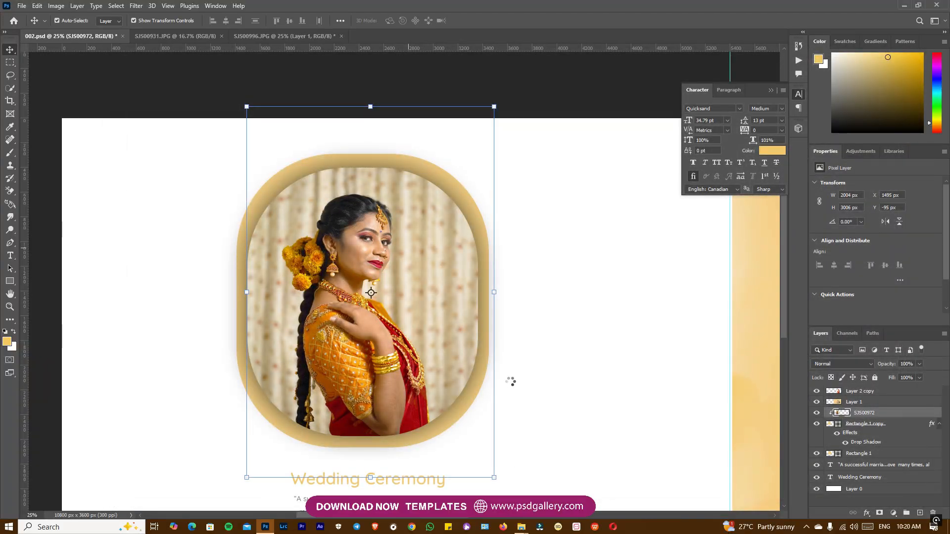
{"action": "key", "text": "ctrl+minus"}
{"action": "key", "text": "ctrl+minus"}
{"action": "key", "text": "ctrl+minus"}
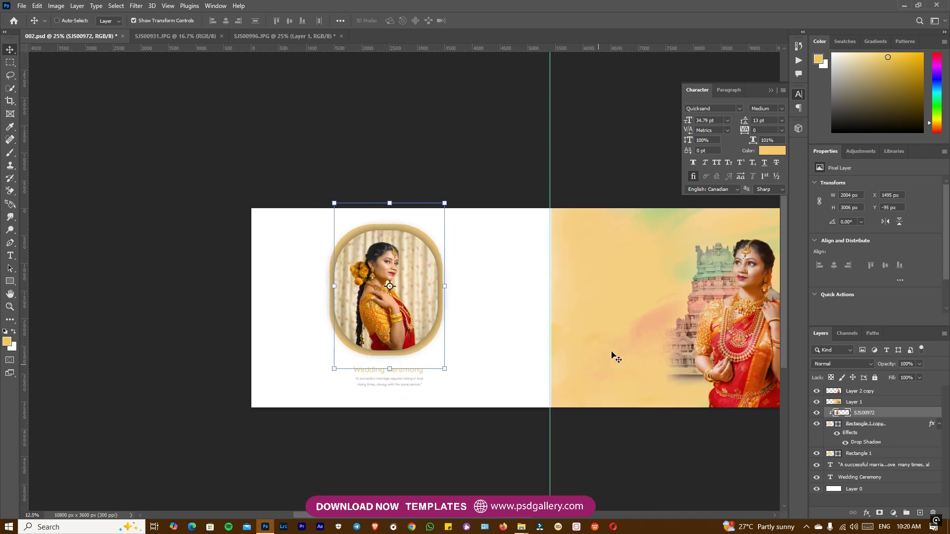
{"action": "key", "text": "ctrl+plus"}
{"action": "key", "text": "ctrl+t"}
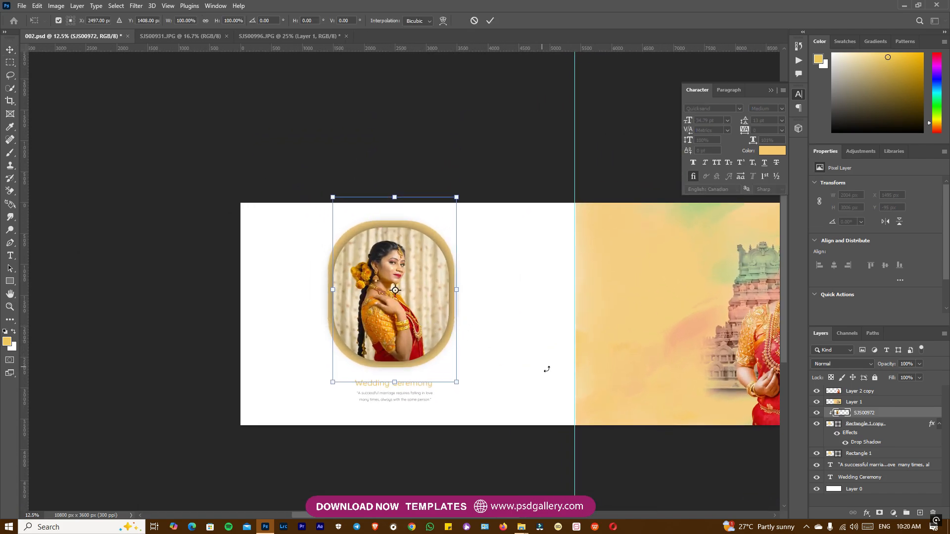
{"action": "left_click", "coordinate": [491, 22]}
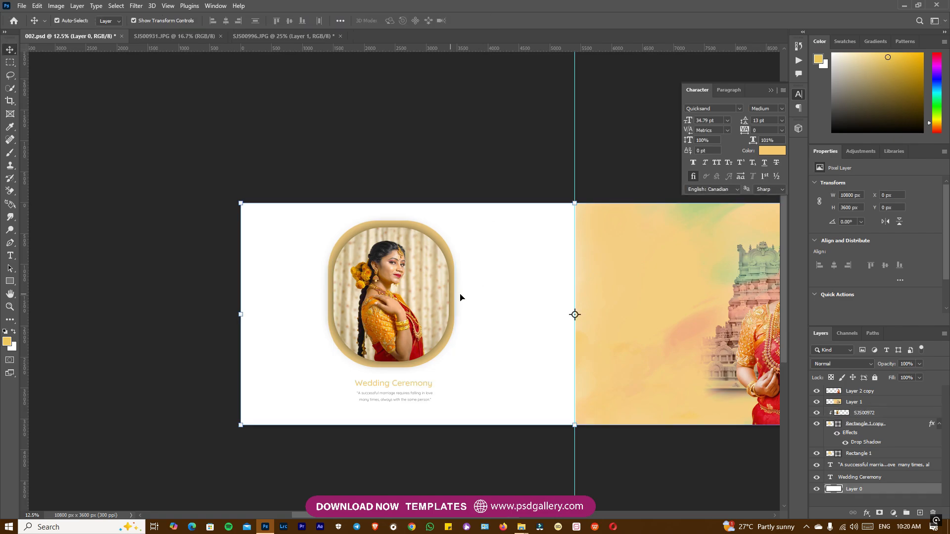
Step: Brighten the bride's face, blouse and sari in the framed SJS00972 photo with the Dodge tool, using Midtones at 47% exposure
{"action": "key", "text": "ctrl+plus"}
{"action": "left_click", "coordinate": [411, 334]}
{"action": "key", "text": "o"}
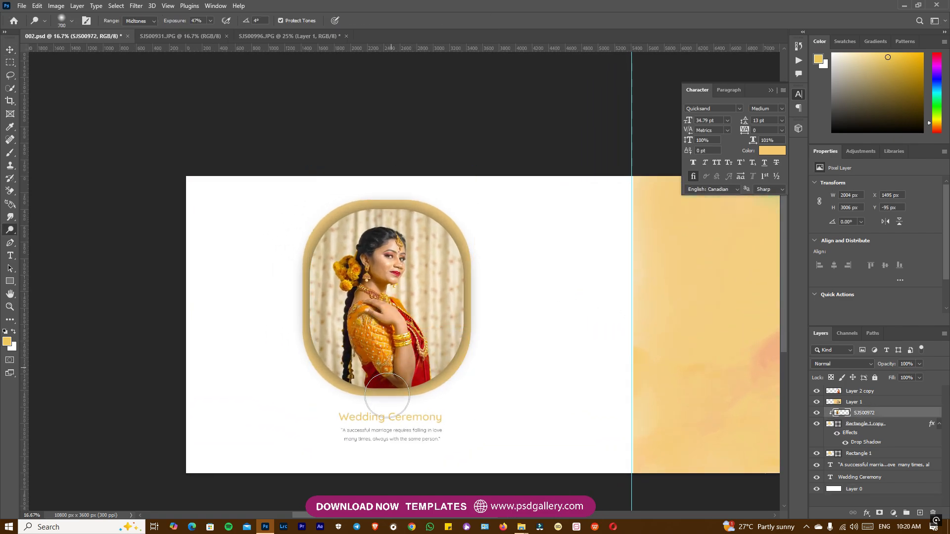
{"action": "left_click_drag", "start_coordinate": [402, 338], "coordinate": [428, 366]}
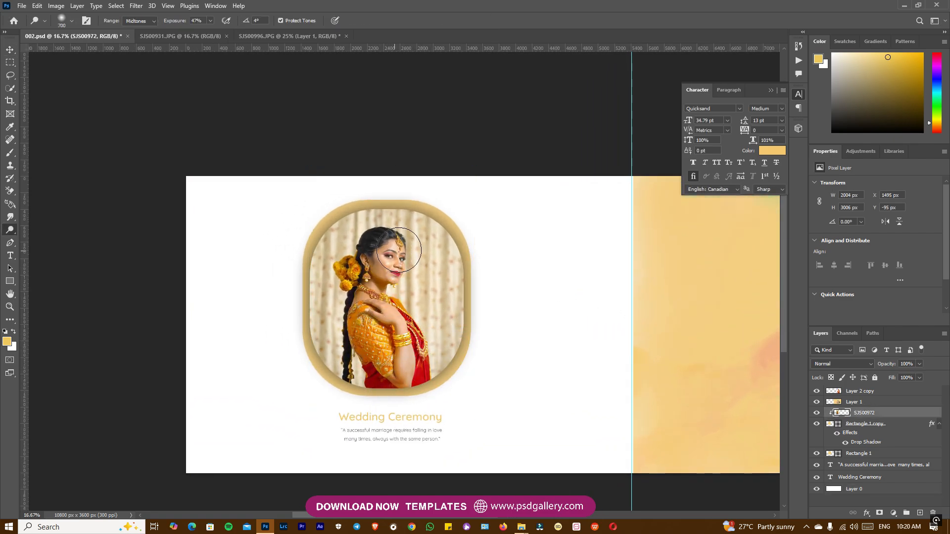
{"action": "left_click_drag", "start_coordinate": [332, 298], "coordinate": [355, 353]}
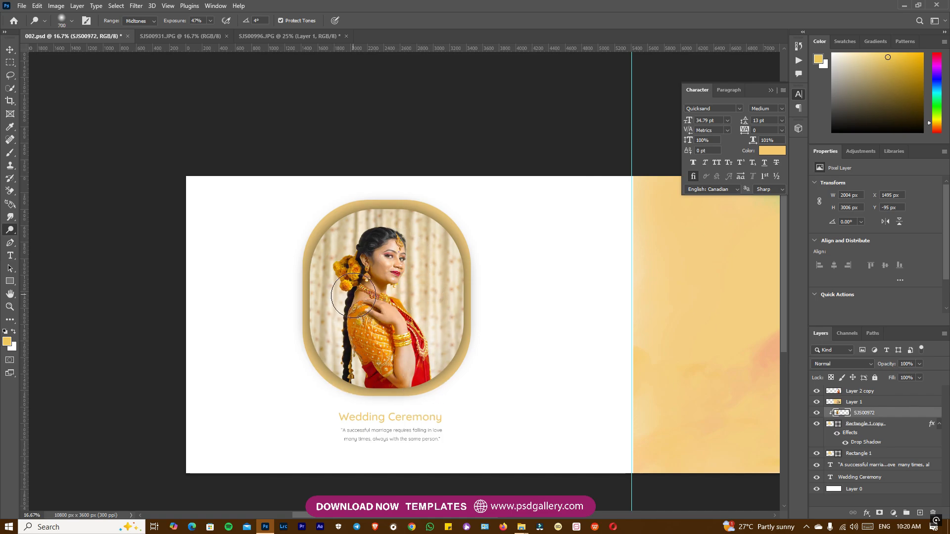
Step: Examine the spread from the framed photo across to the large bride before the temple up close
{"action": "left_click_drag", "start_coordinate": [478, 348], "coordinate": [436, 321]}
{"action": "key", "text": "ctrl+plus"}
{"action": "key", "text": "ctrl+minus"}
{"action": "key", "text": "ctrl+minus"}
{"action": "mouse_move", "coordinate": [520, 321]}
{"action": "left_mouse_down"}
{"action": "mouse_move", "coordinate": [340, 331]}
{"action": "mouse_move", "coordinate": [446, 325]}
{"action": "left_mouse_up"}
{"action": "key", "text": "ctrl+plus"}
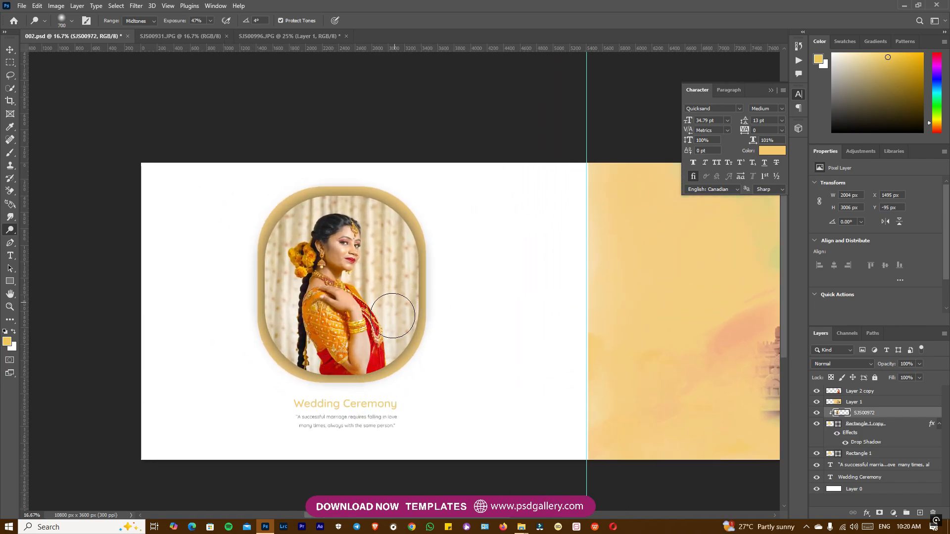
{"action": "left_click_drag", "start_coordinate": [431, 310], "coordinate": [184, 321]}
{"action": "key", "text": "ctrl+plus"}
{"action": "left_click_drag", "start_coordinate": [543, 382], "coordinate": [316, 374]}
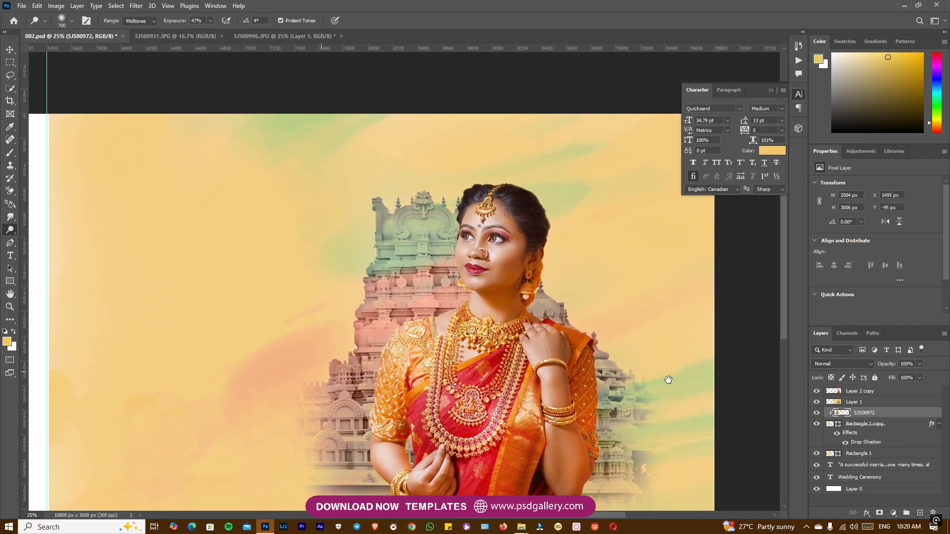
{"action": "key", "text": "ctrl+plus"}
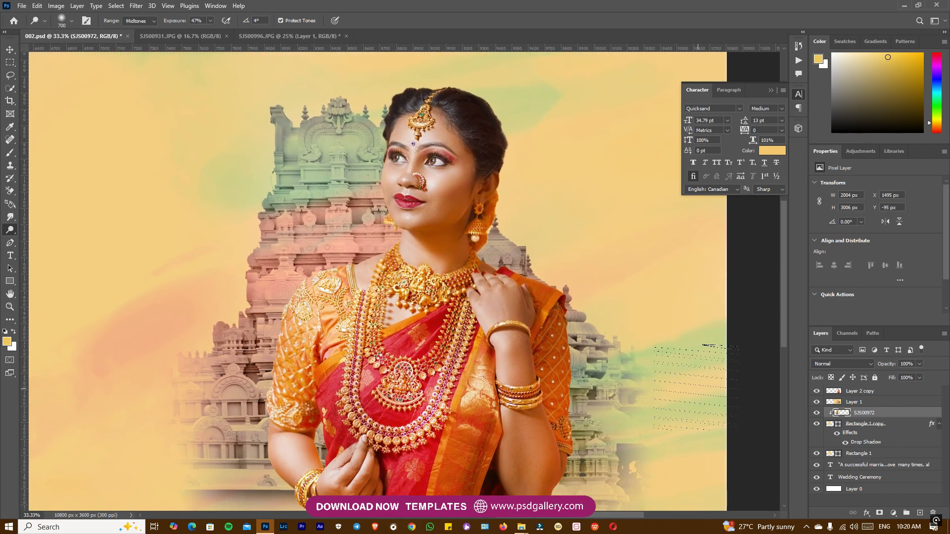